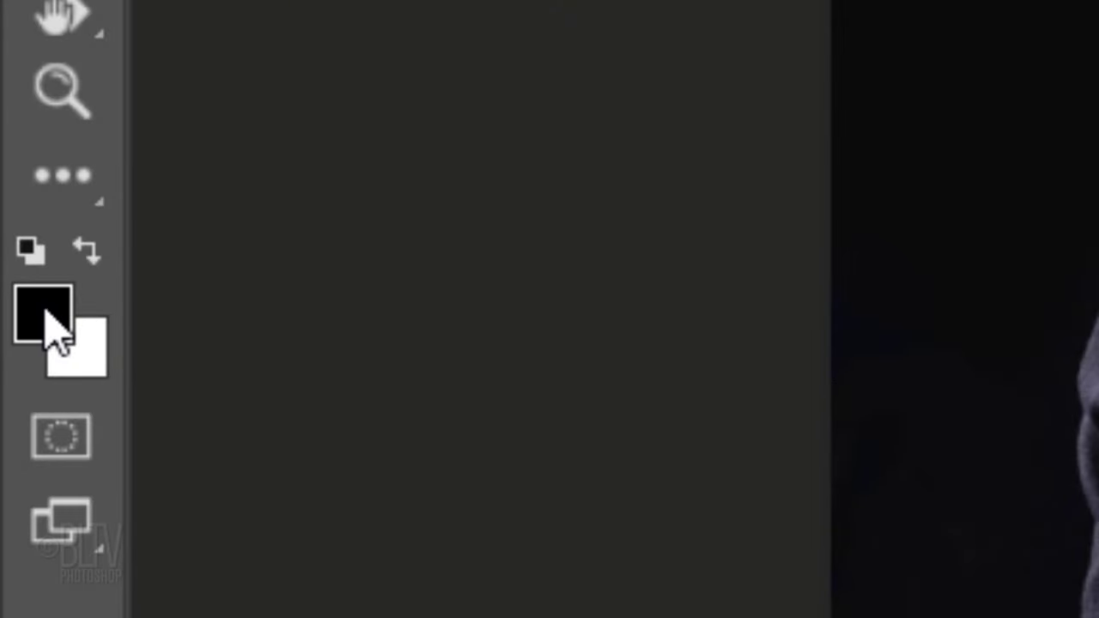
Set the foreground colour to bright green 72FF00.
{"action": "left_click", "coordinate": [43, 319]}
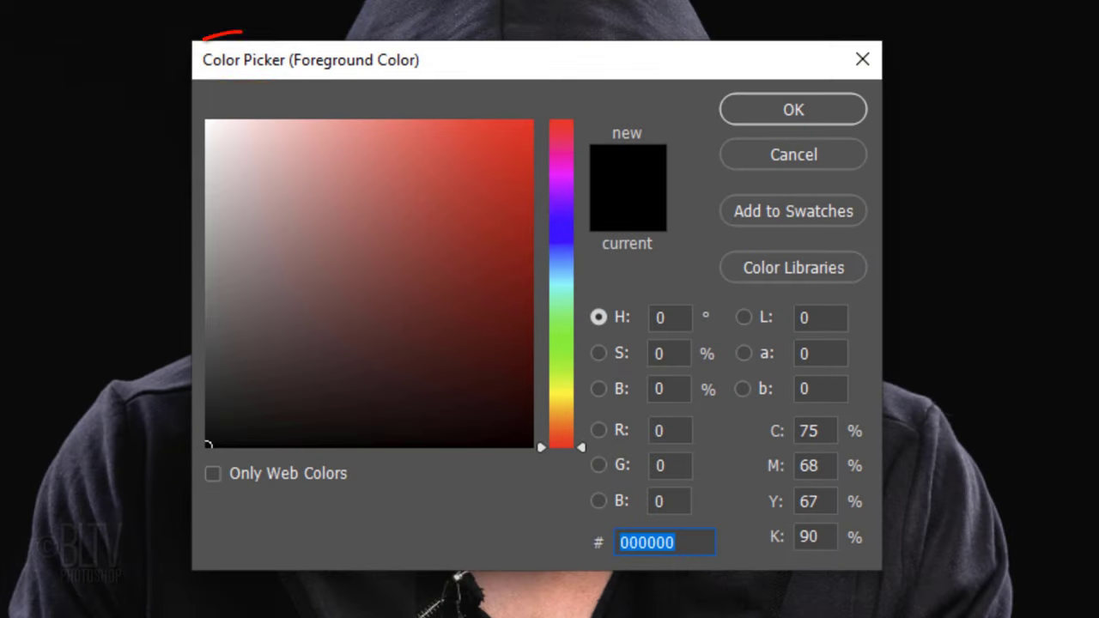
{"action": "type", "text": "72FF00"}
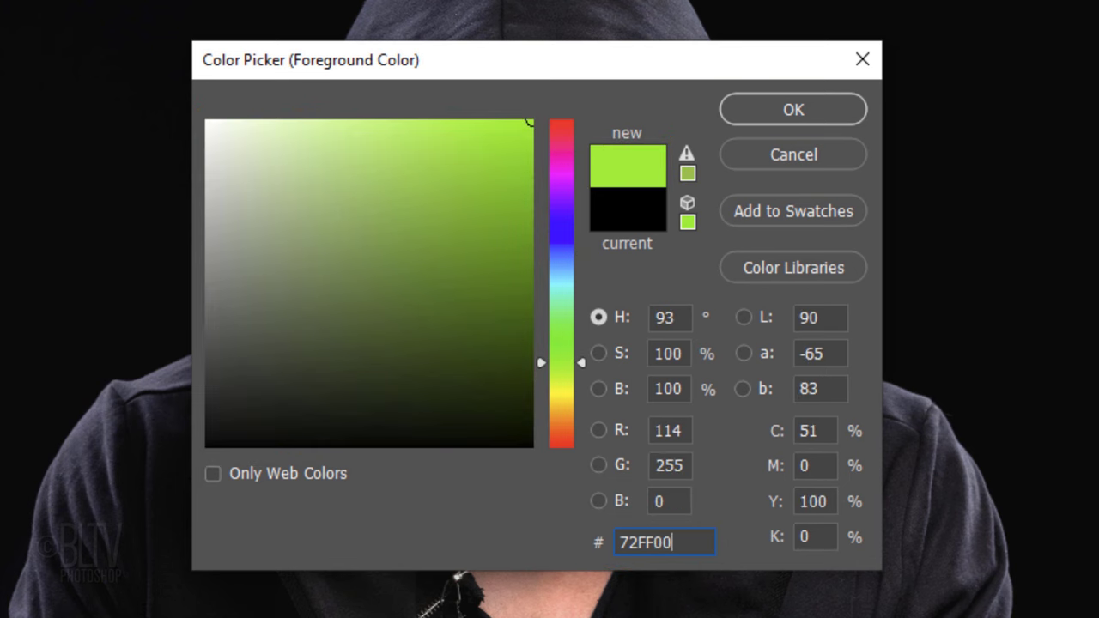
{"action": "key", "text": "Return"}
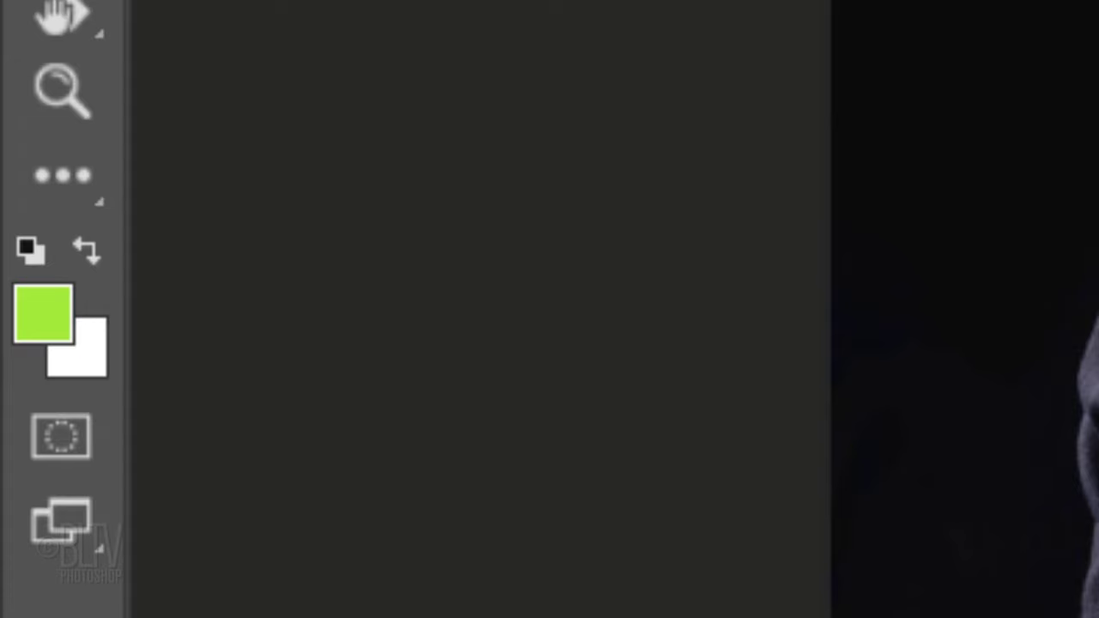
Pick the Brush Tool with a Soft Round 12 px tip at 0% hardness.
{"action": "left_click", "coordinate": [50, 259]}
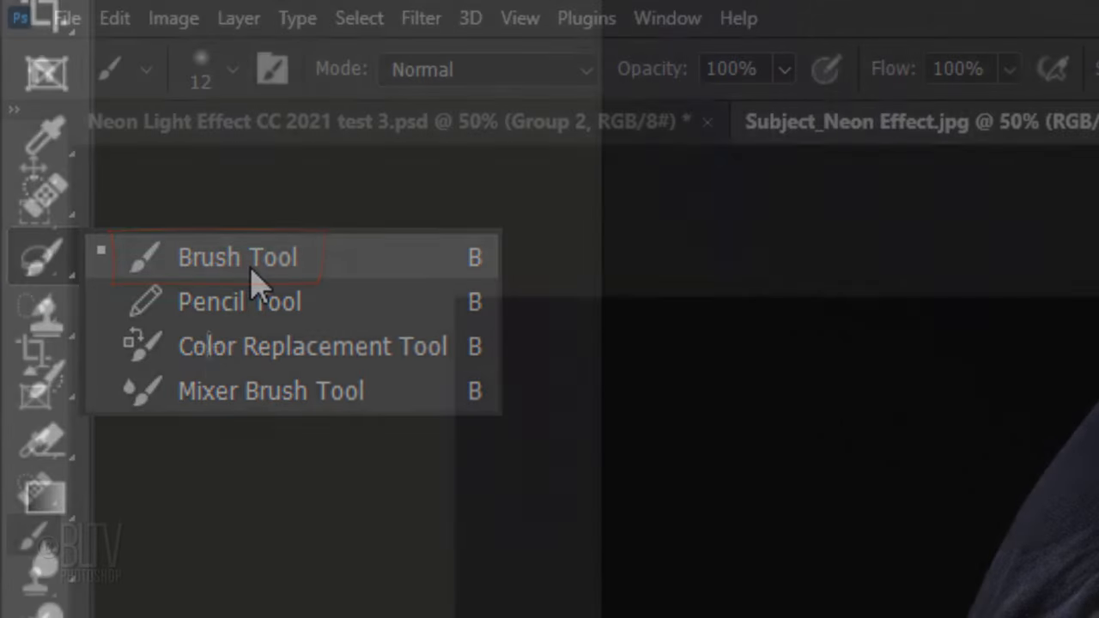
{"action": "left_click", "coordinate": [255, 277]}
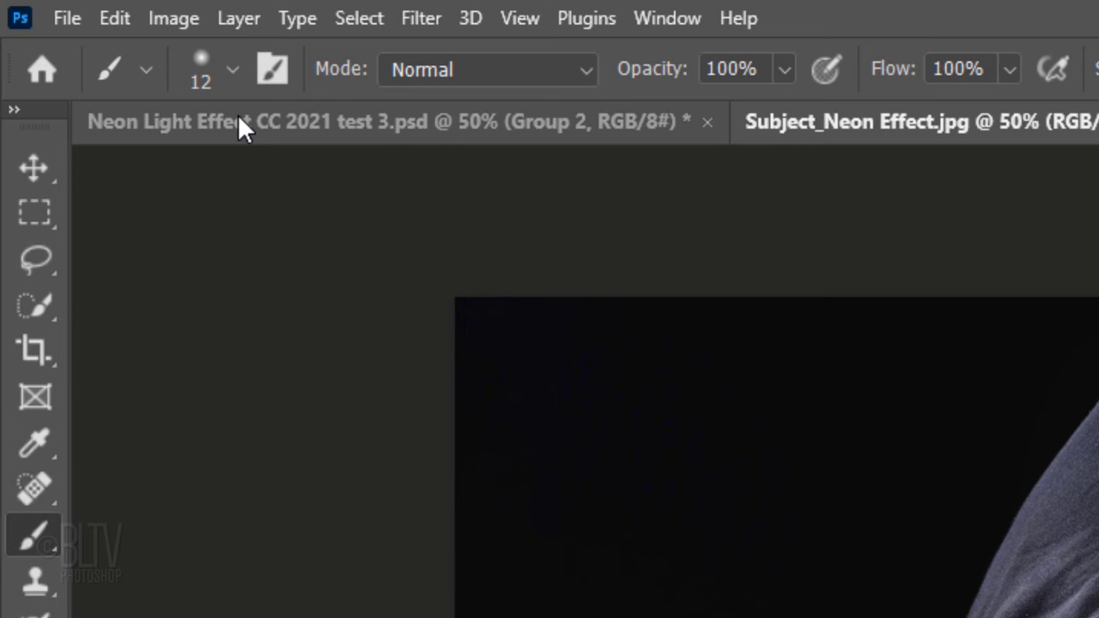
{"action": "left_click", "coordinate": [231, 71]}
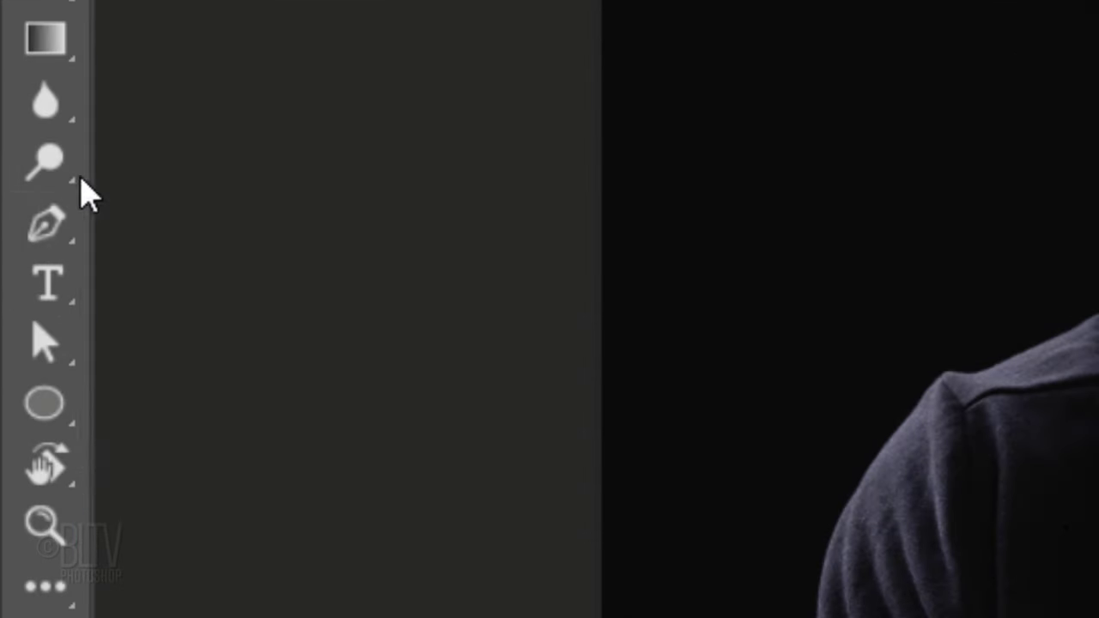
Draw a triangle pen path around the figure and stroke it with the green brush on new Layer 1.
{"action": "right_click", "coordinate": [48, 225]}
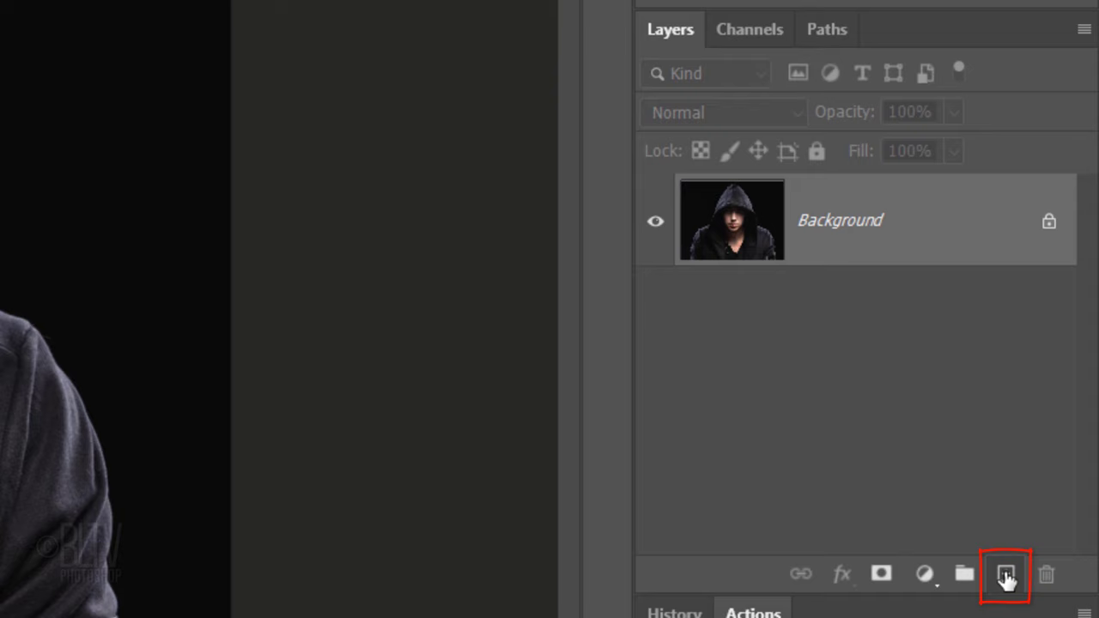
{"action": "left_click", "coordinate": [1006, 575]}
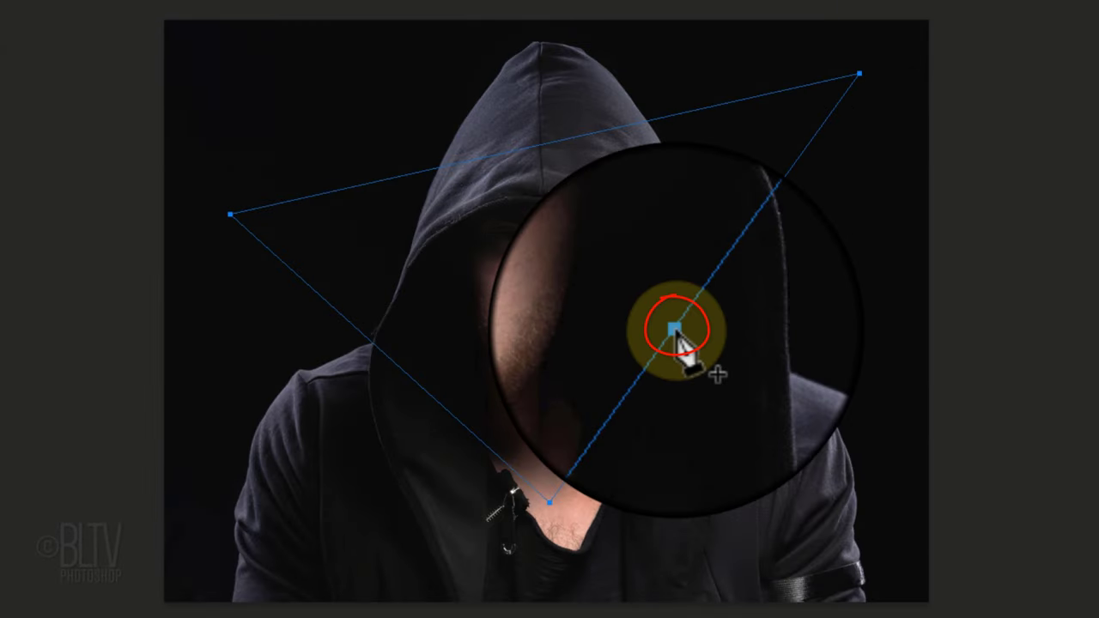
{"action": "right_click", "coordinate": [675, 328]}
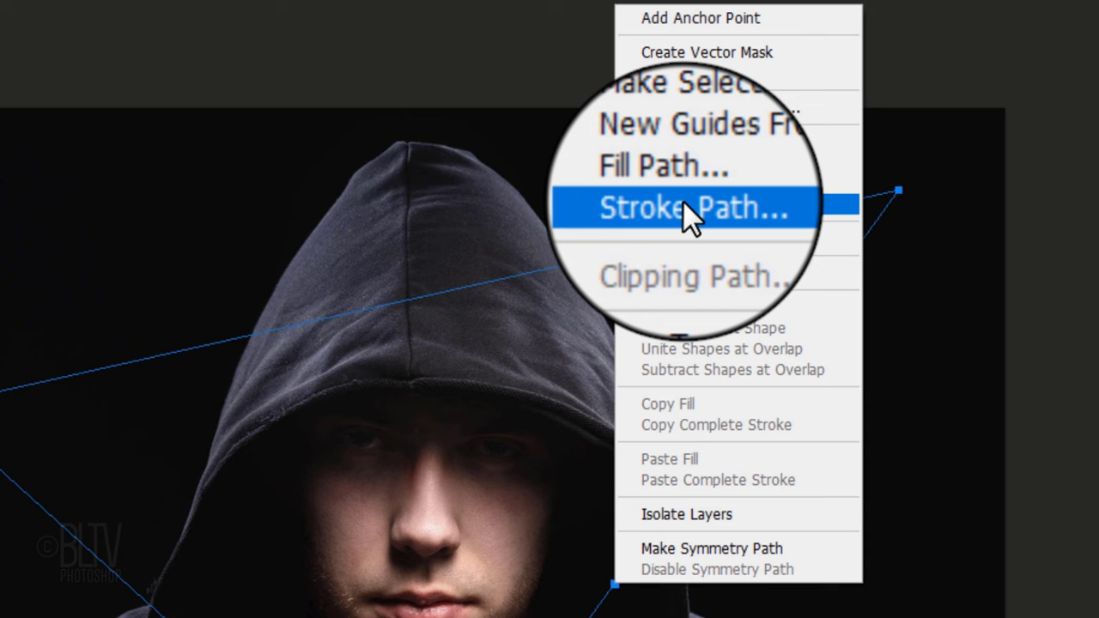
{"action": "left_click", "coordinate": [686, 206]}
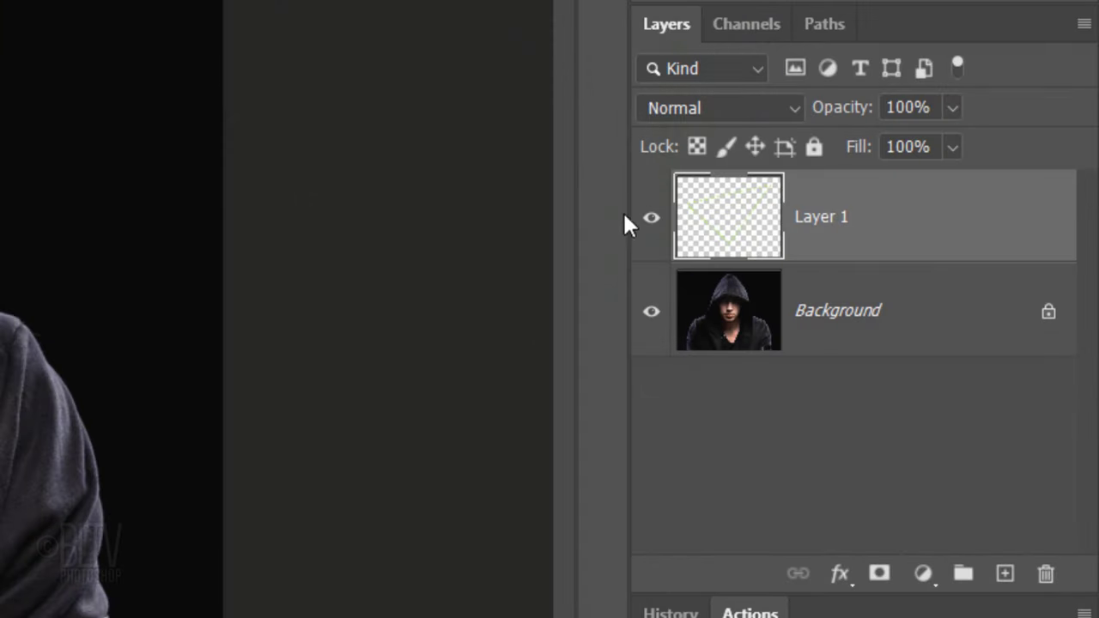
Give Layer 1 a white Inner Glow and a green 72ff00 Outer Glow.
{"action": "double_click", "coordinate": [734, 221]}
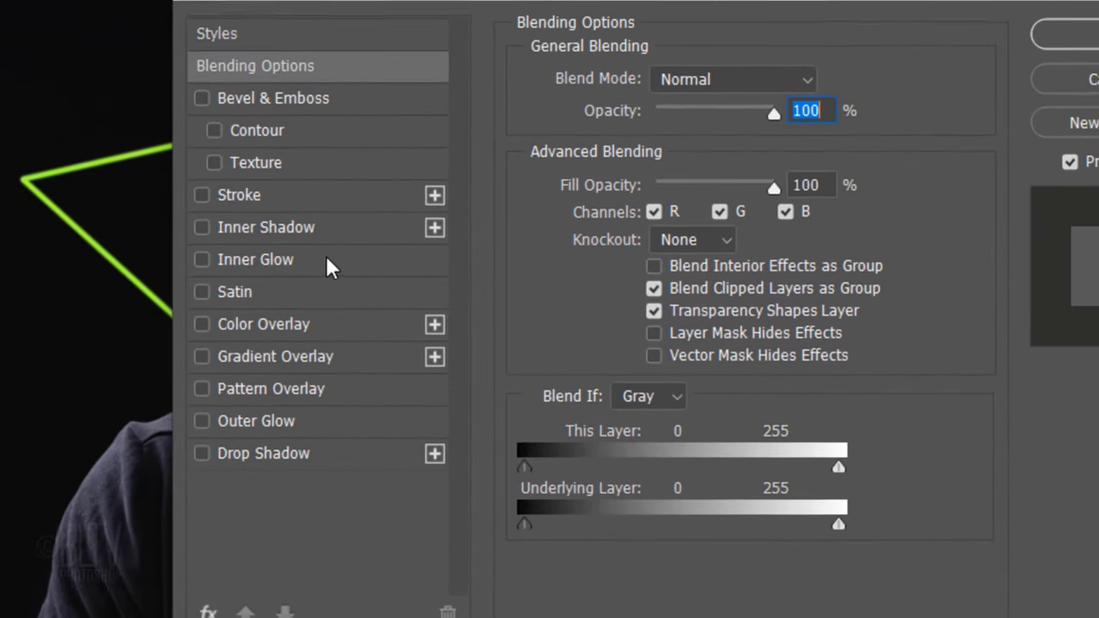
{"action": "left_click", "coordinate": [262, 258]}
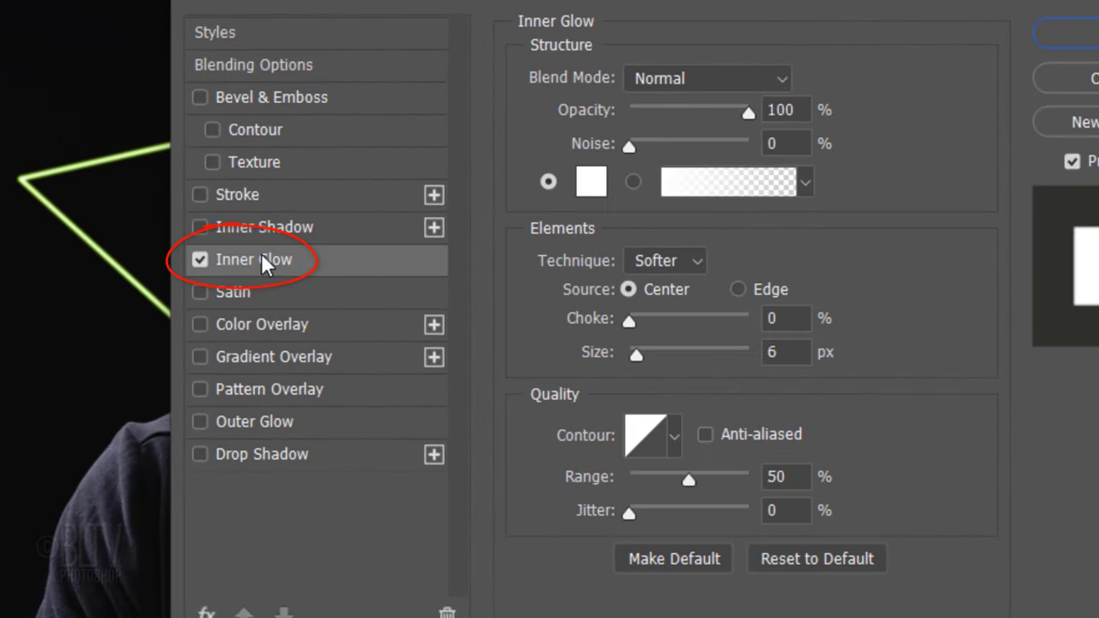
{"action": "left_click", "coordinate": [588, 185]}
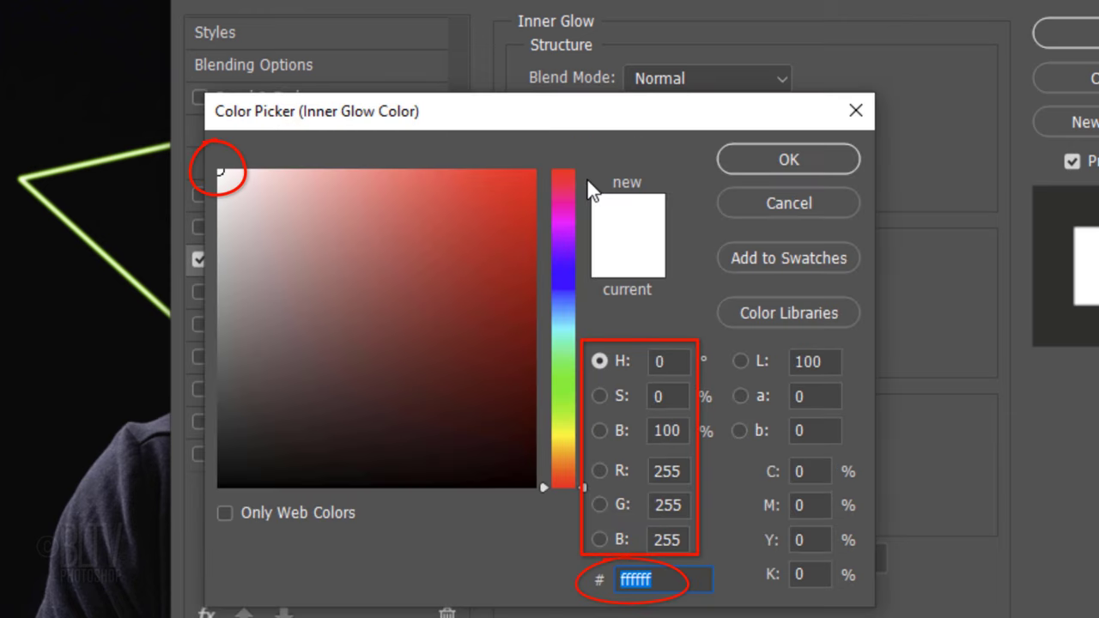
{"action": "left_click", "coordinate": [778, 160]}
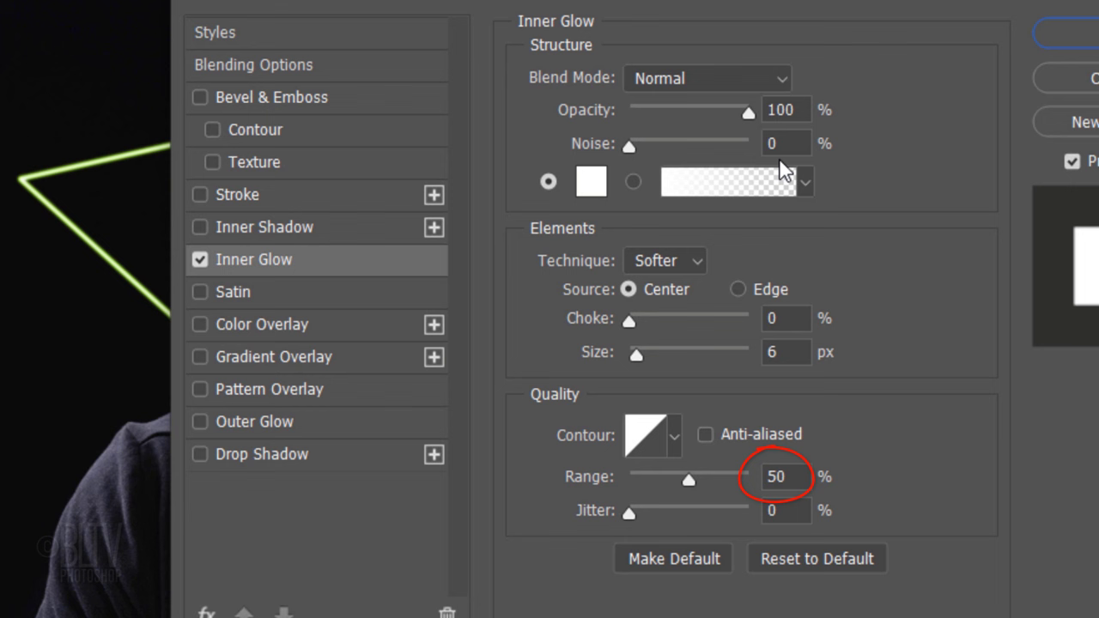
{"action": "left_click", "coordinate": [275, 421]}
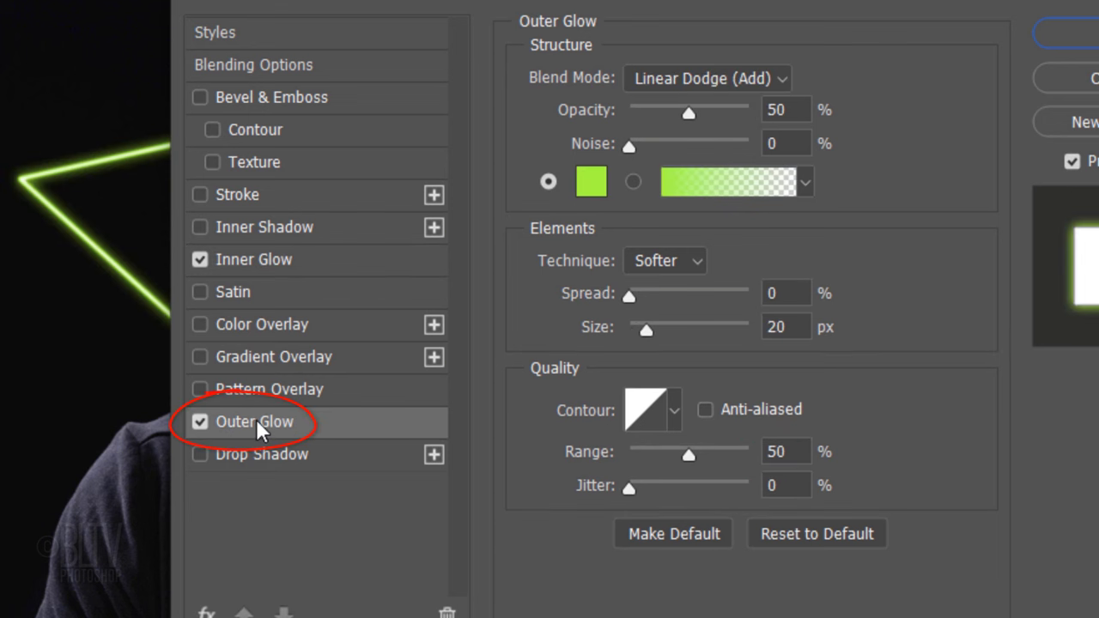
{"action": "left_click", "coordinate": [588, 187]}
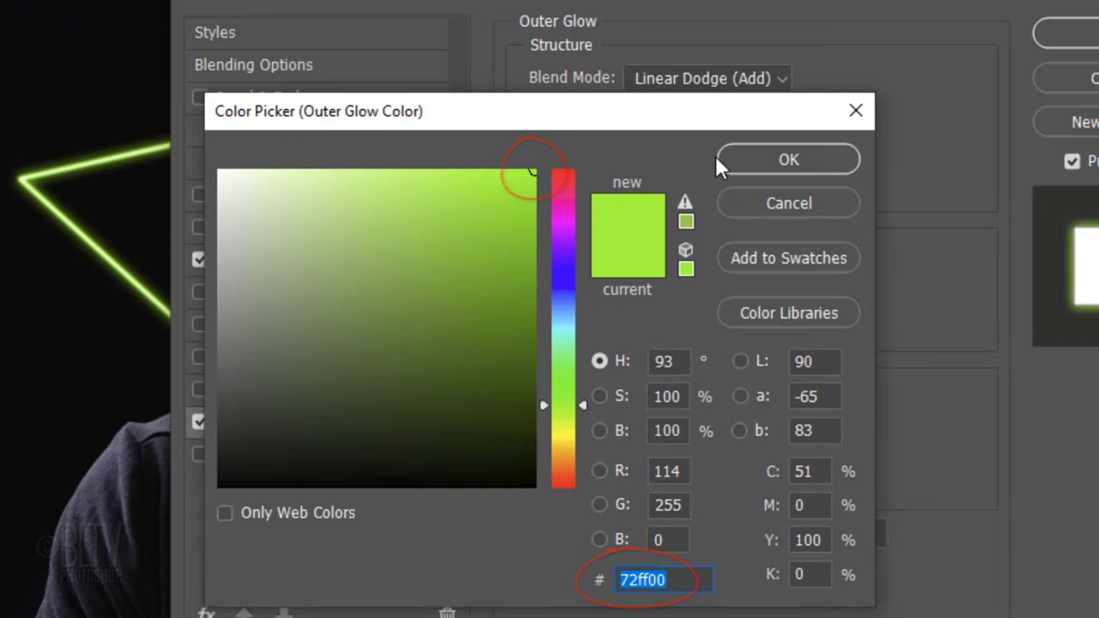
{"action": "left_click", "coordinate": [772, 163]}
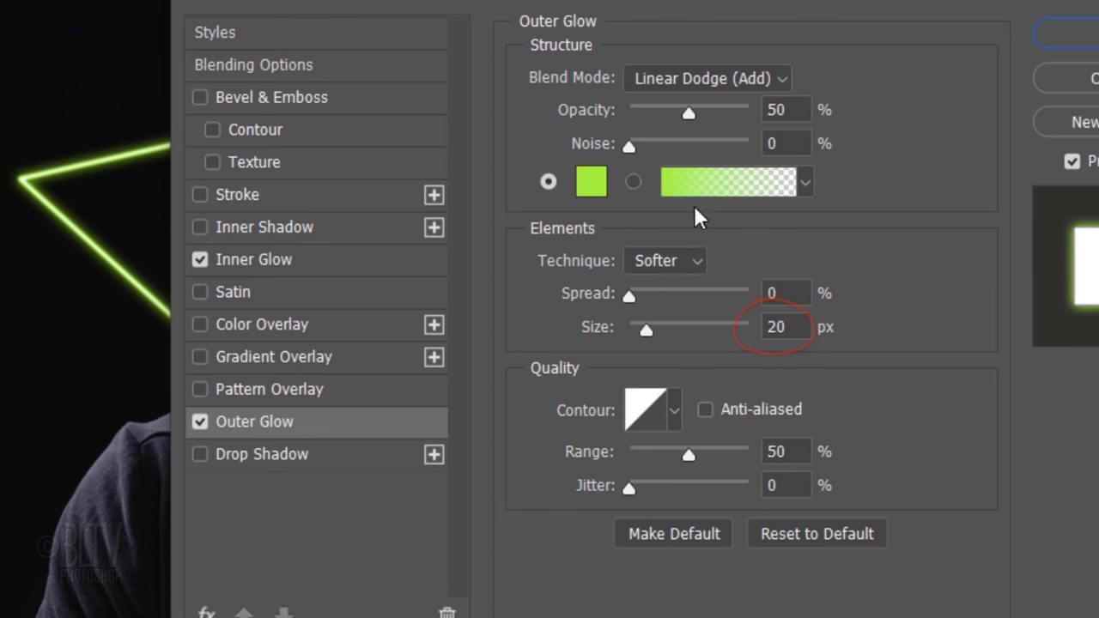
Add a green 72ff00 Drop Shadow (70%, 40 px) and apply the layer style.
{"action": "left_click", "coordinate": [262, 453]}
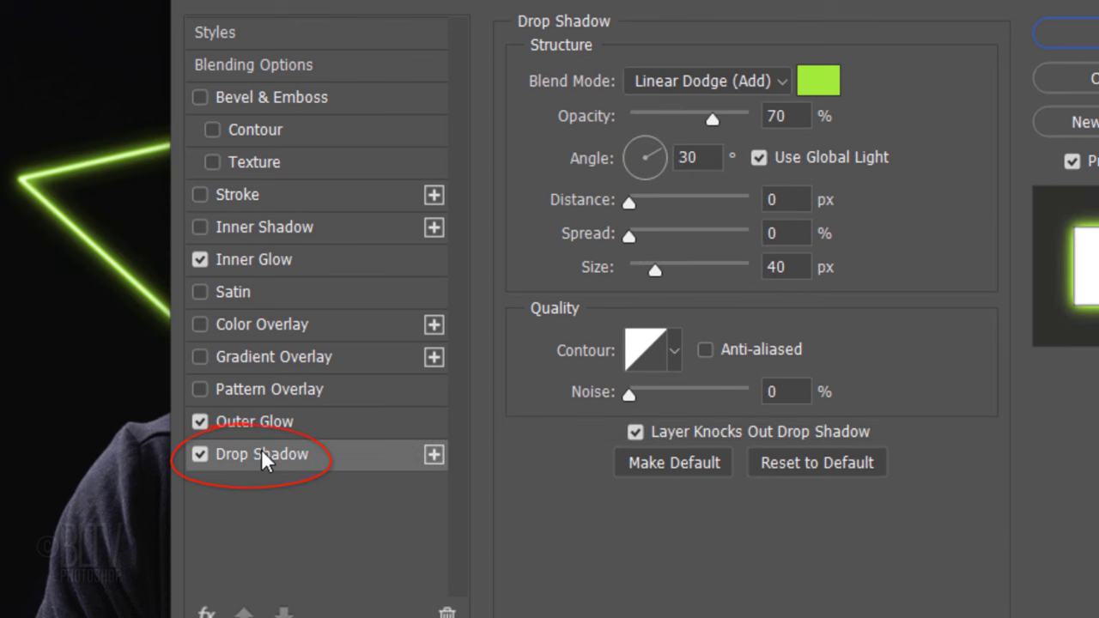
{"action": "left_click", "coordinate": [814, 83]}
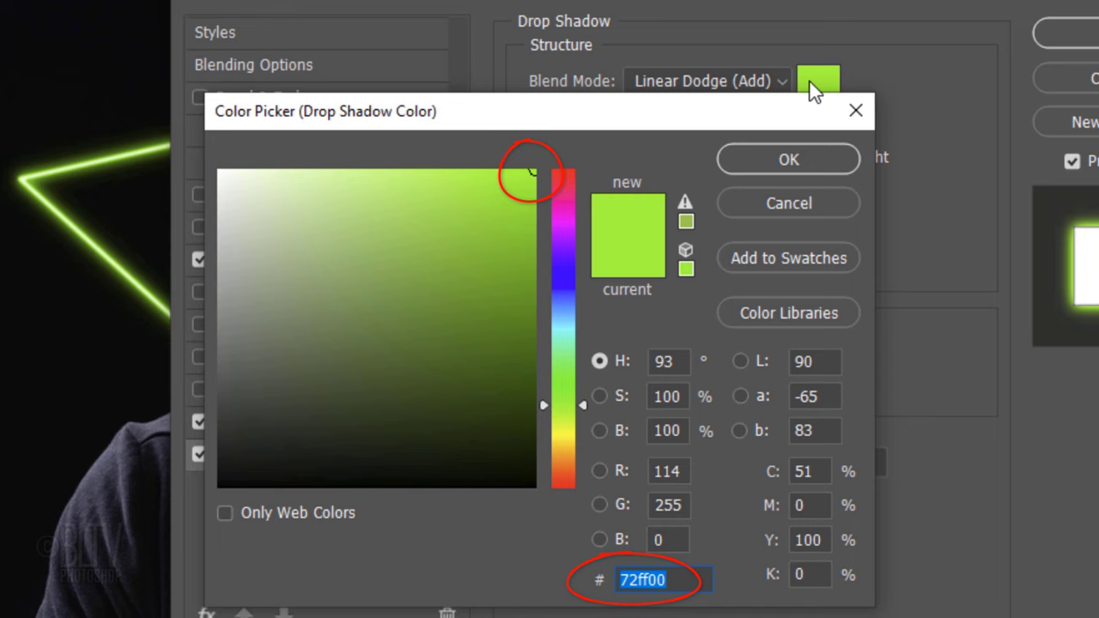
{"action": "left_click", "coordinate": [786, 160]}
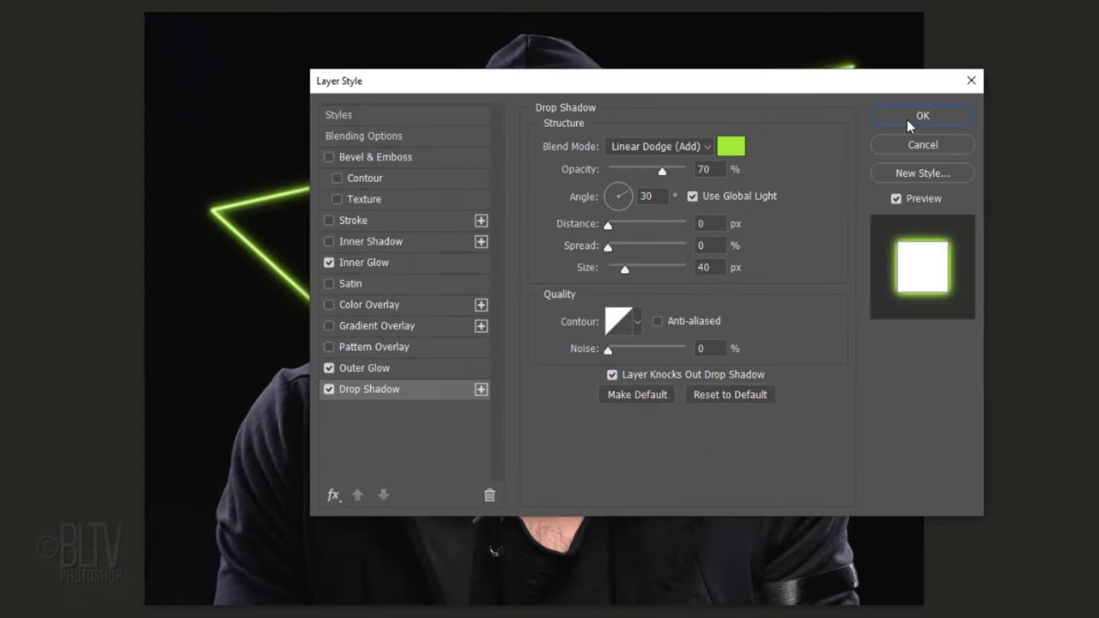
{"action": "left_click", "coordinate": [1060, 39]}
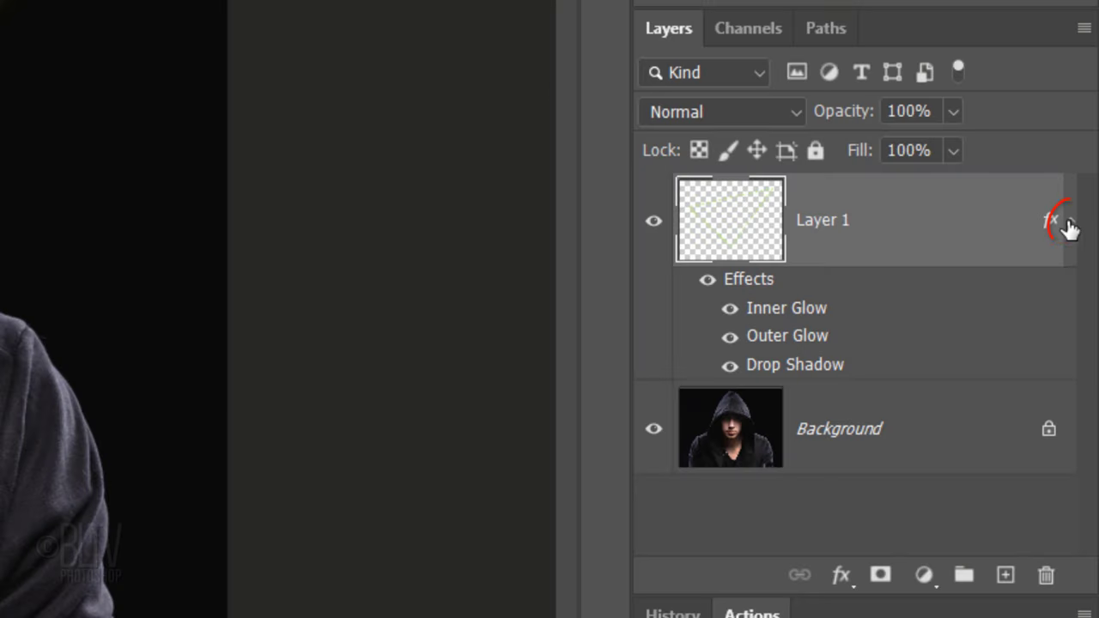
Stroke the triangle path again onto new Layer 2 with a 125 px brush.
{"action": "left_click", "coordinate": [1069, 225]}
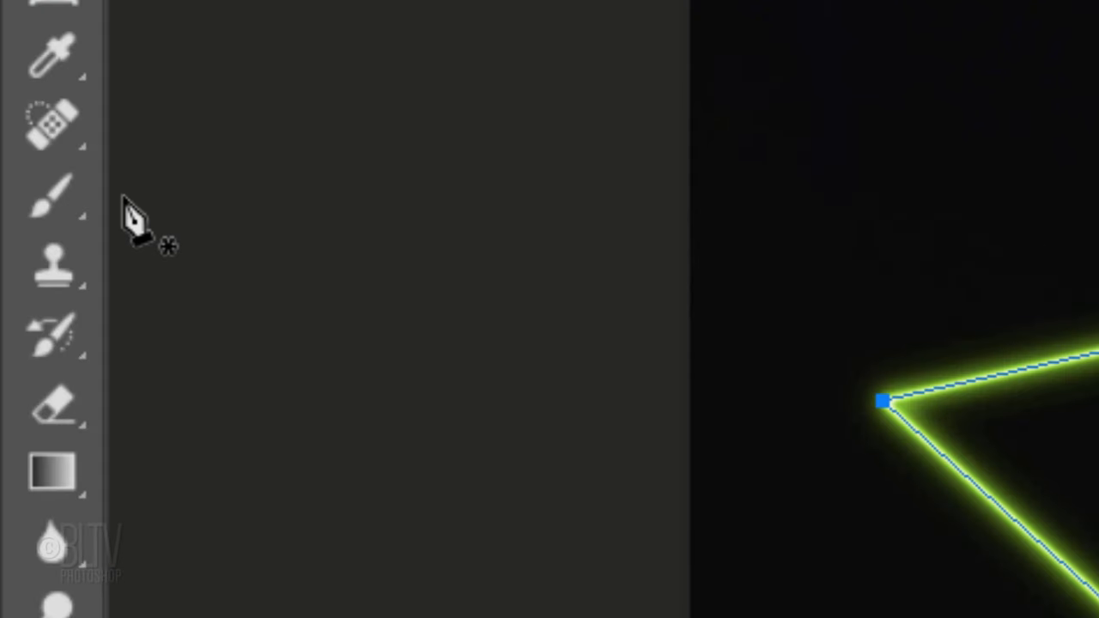
{"action": "right_click", "coordinate": [52, 196]}
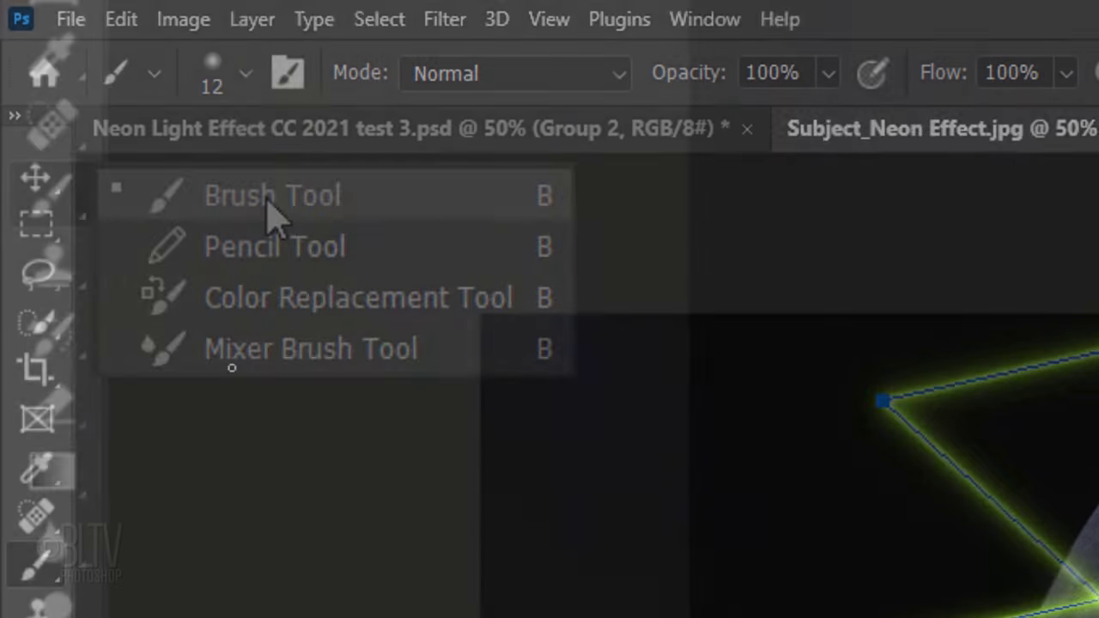
{"action": "left_click", "coordinate": [273, 206]}
{"action": "left_click", "coordinate": [246, 74]}
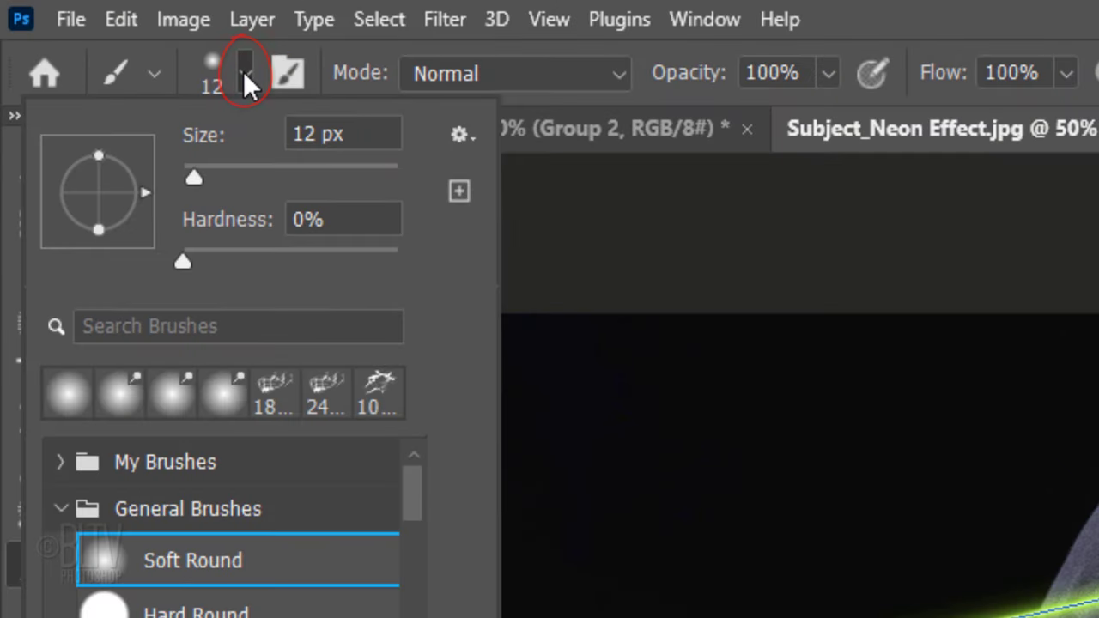
{"action": "double_click", "coordinate": [307, 134]}
{"action": "type", "text": "125"}
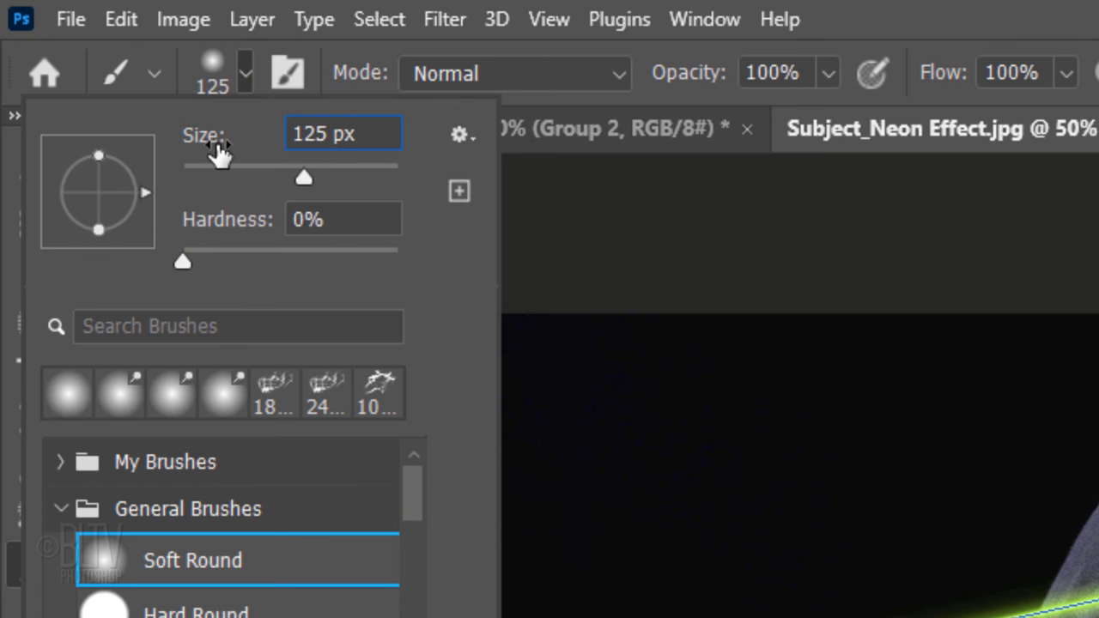
{"action": "key", "text": "Return"}
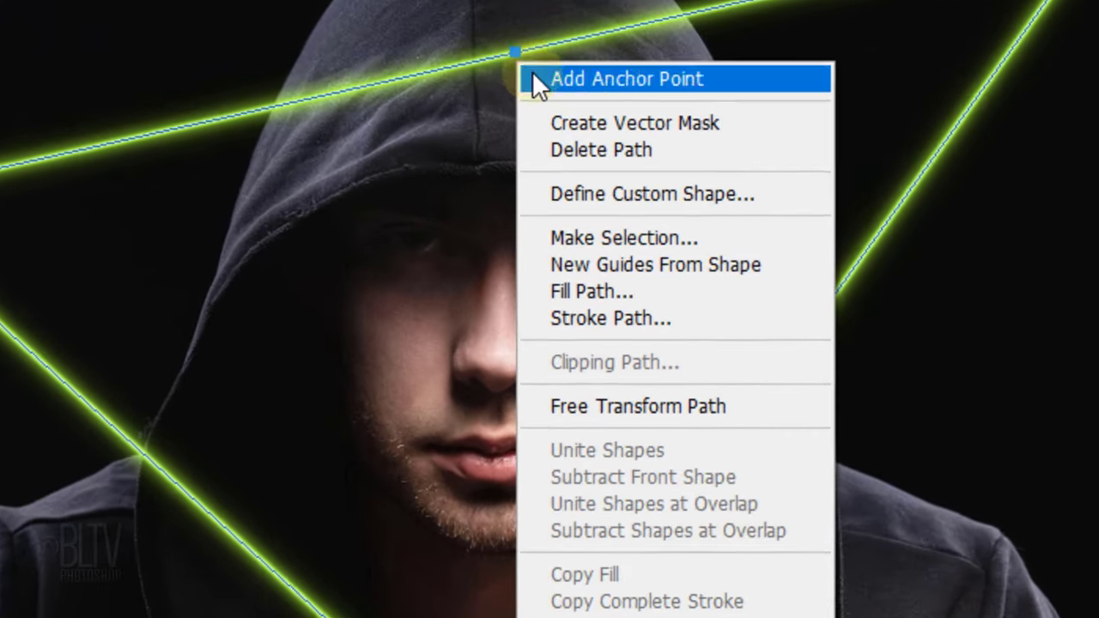
{"action": "left_click", "coordinate": [604, 326]}
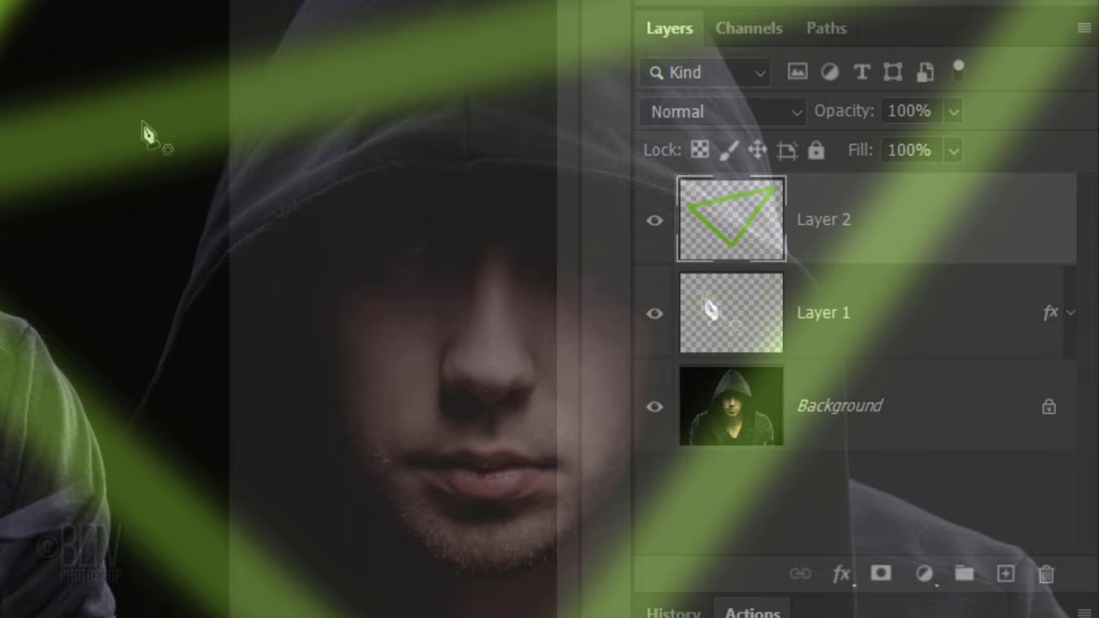
Set Layer 2 to Linear Dodge (Add) blending with 30% fill.
{"action": "left_click", "coordinate": [669, 112]}
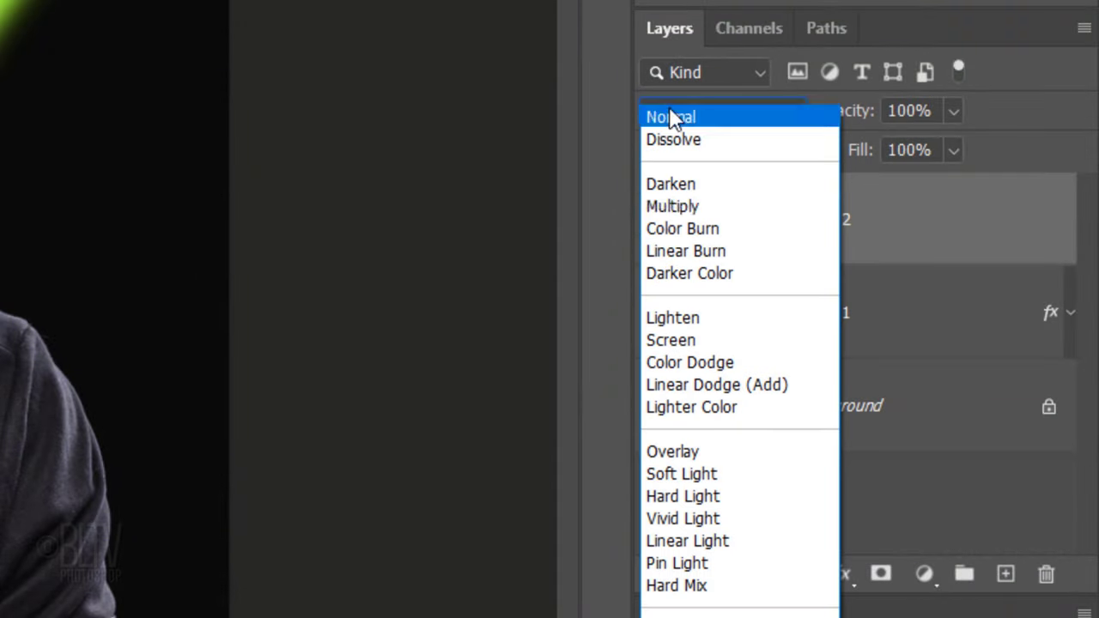
{"action": "left_click", "coordinate": [687, 397]}
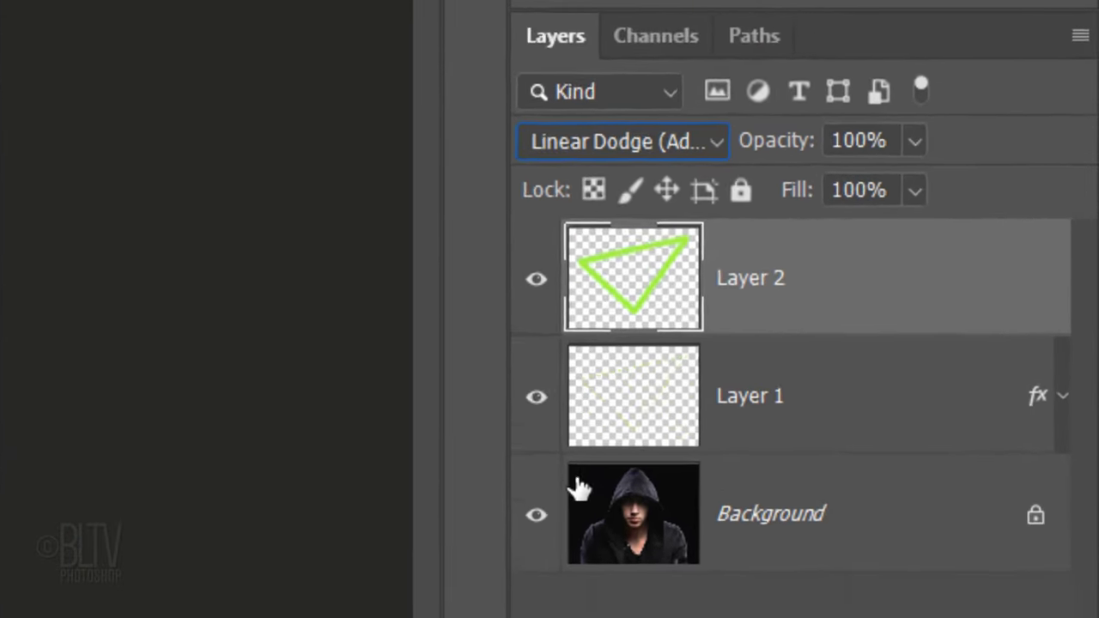
{"action": "left_click", "coordinate": [837, 215]}
{"action": "type", "text": "30"}
{"action": "key", "text": "Return"}
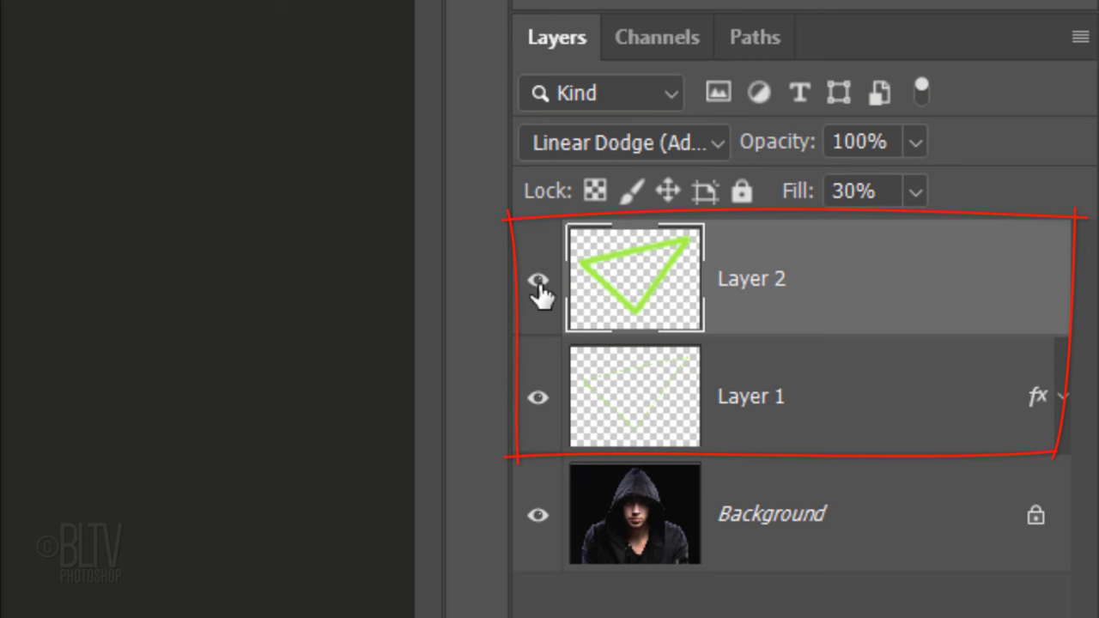
Group Layer 1 and Layer 2 into a group named Neon.
{"action": "left_click", "coordinate": [626, 403], "text": "shift"}
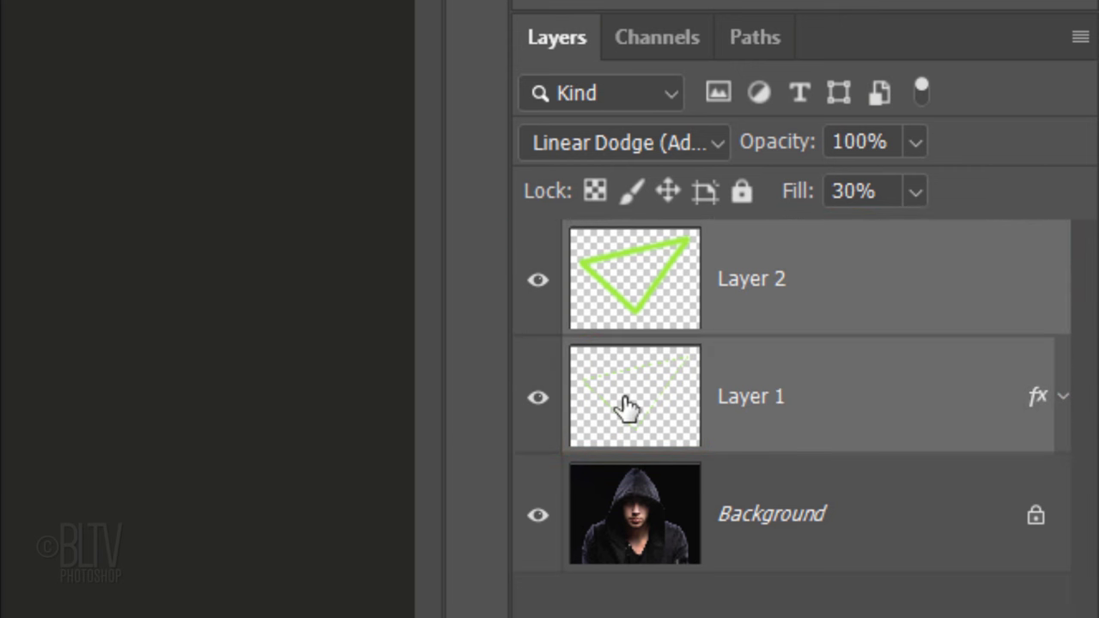
{"action": "key", "text": "ctrl+g"}
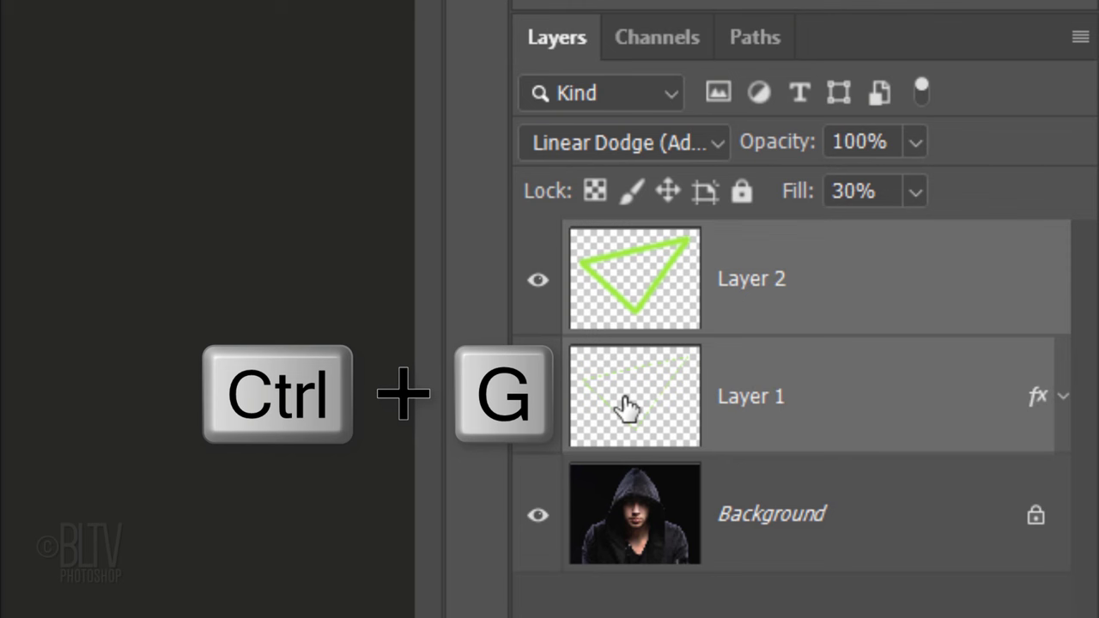
{"action": "double_click", "coordinate": [673, 244]}
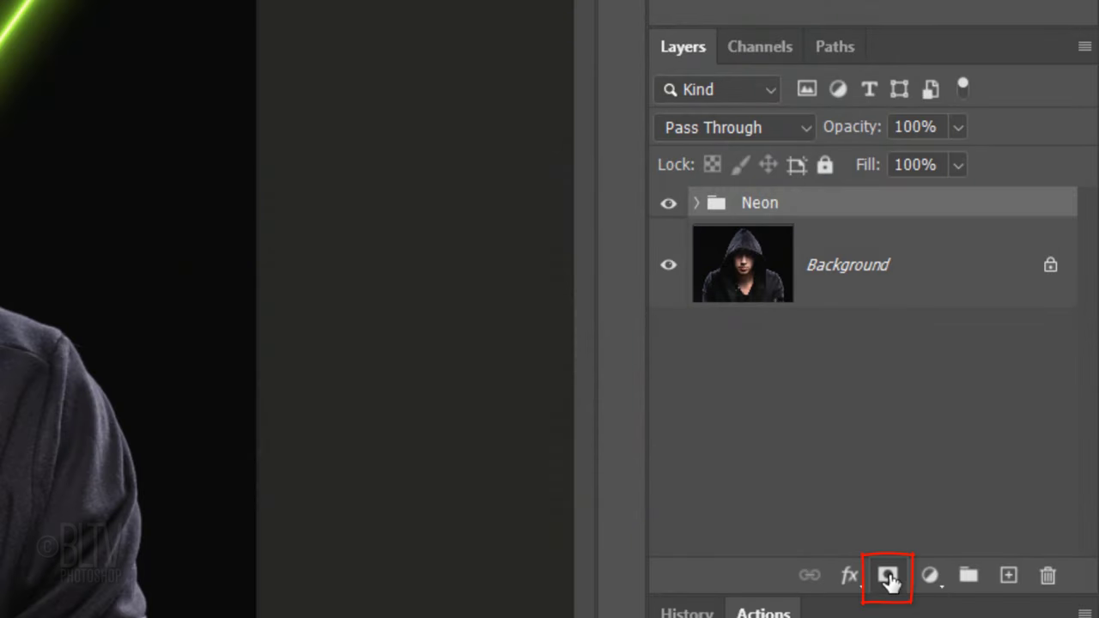
Add a layer mask to Neon and select the hooded subject to hide the glow behind it.
{"action": "left_click", "coordinate": [889, 581]}
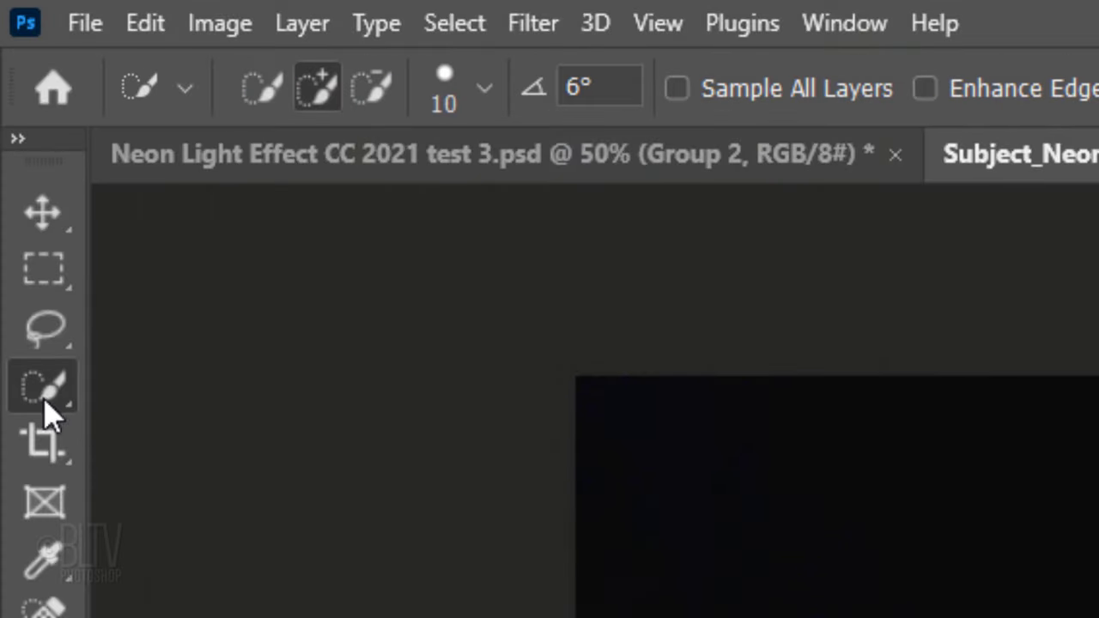
{"action": "right_click", "coordinate": [48, 410]}
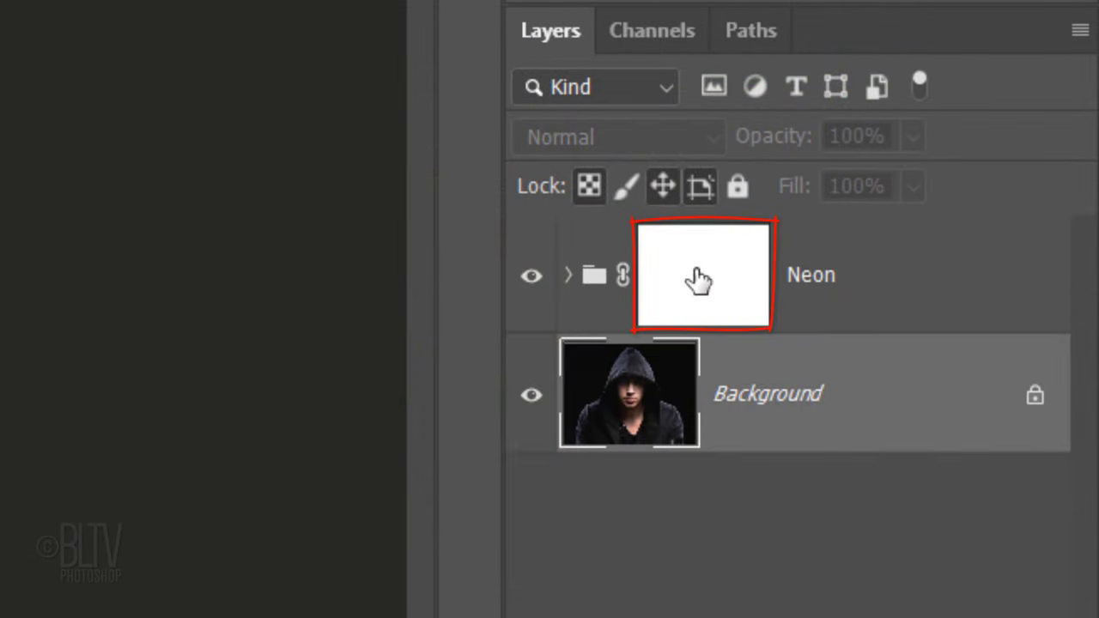
{"action": "left_click", "coordinate": [697, 280]}
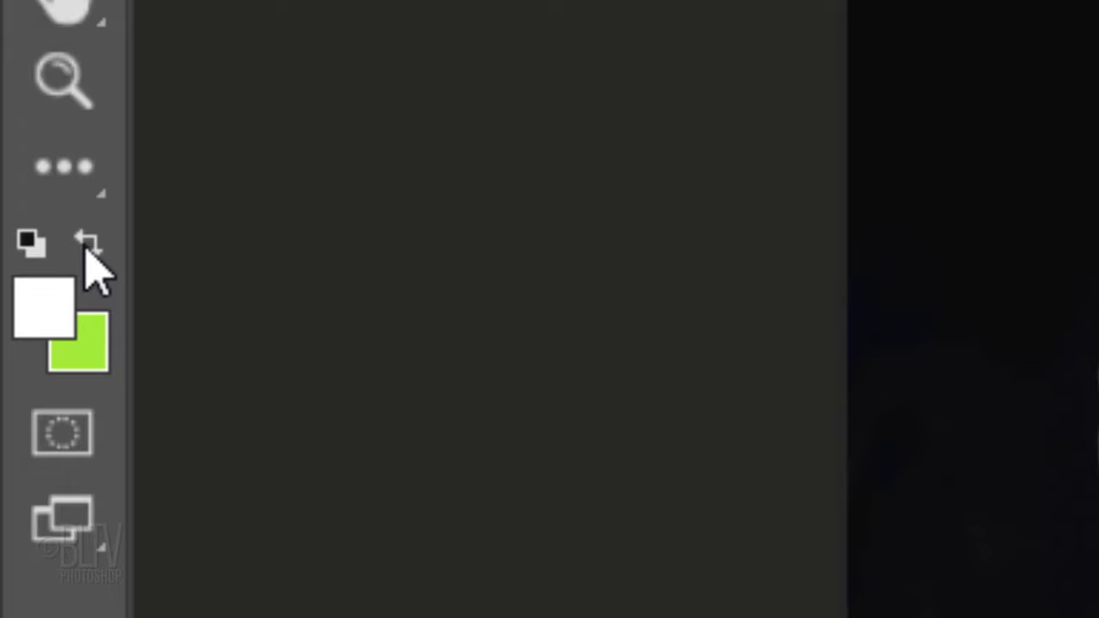
Set the foreground to black and render Clouds on a new Layer 3.
{"action": "left_click", "coordinate": [48, 301]}
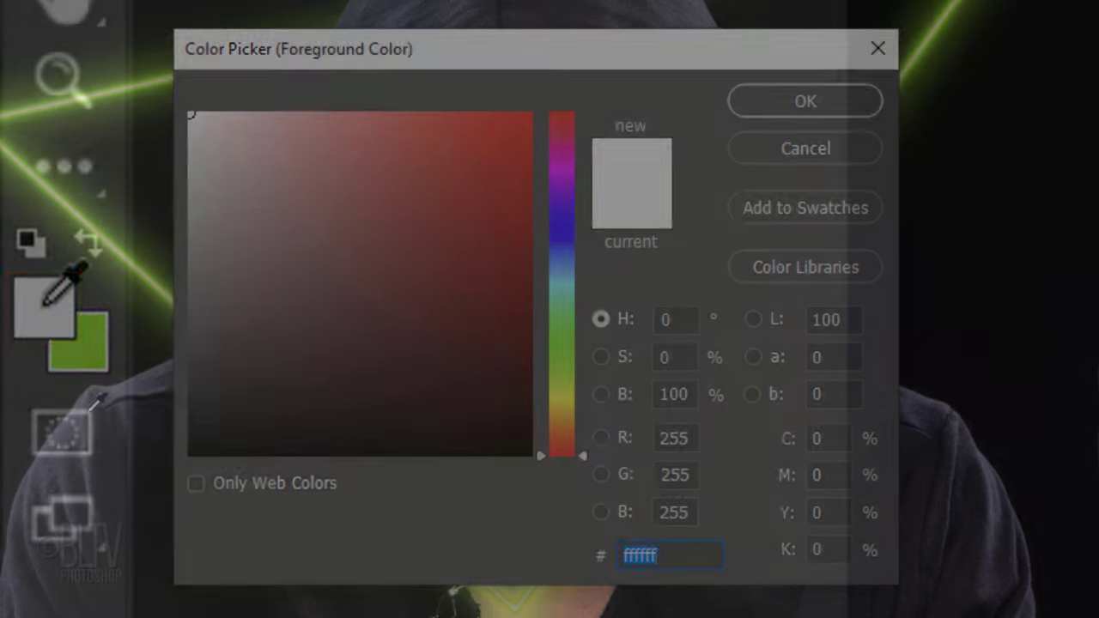
{"action": "left_click_drag", "start_coordinate": [223, 390], "coordinate": [104, 494]}
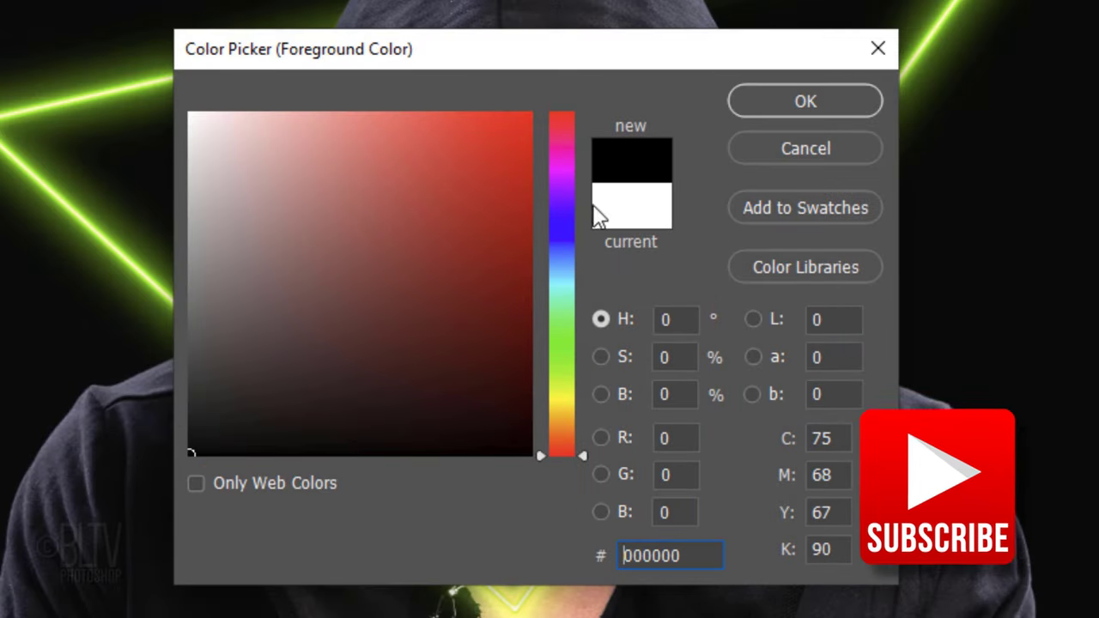
{"action": "left_click", "coordinate": [790, 109]}
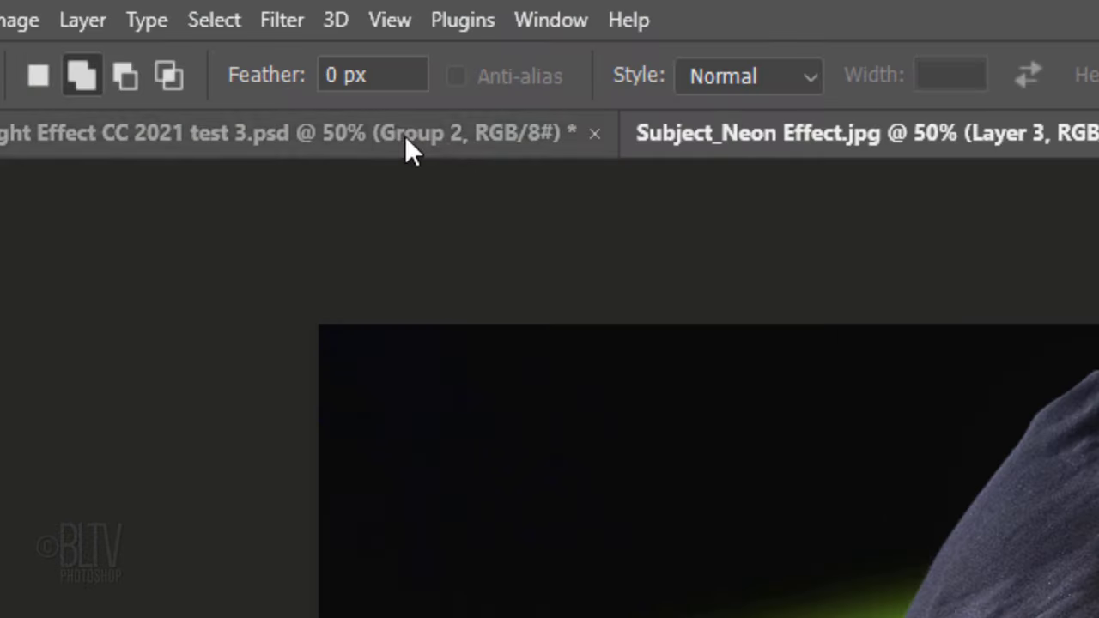
{"action": "left_click", "coordinate": [281, 20]}
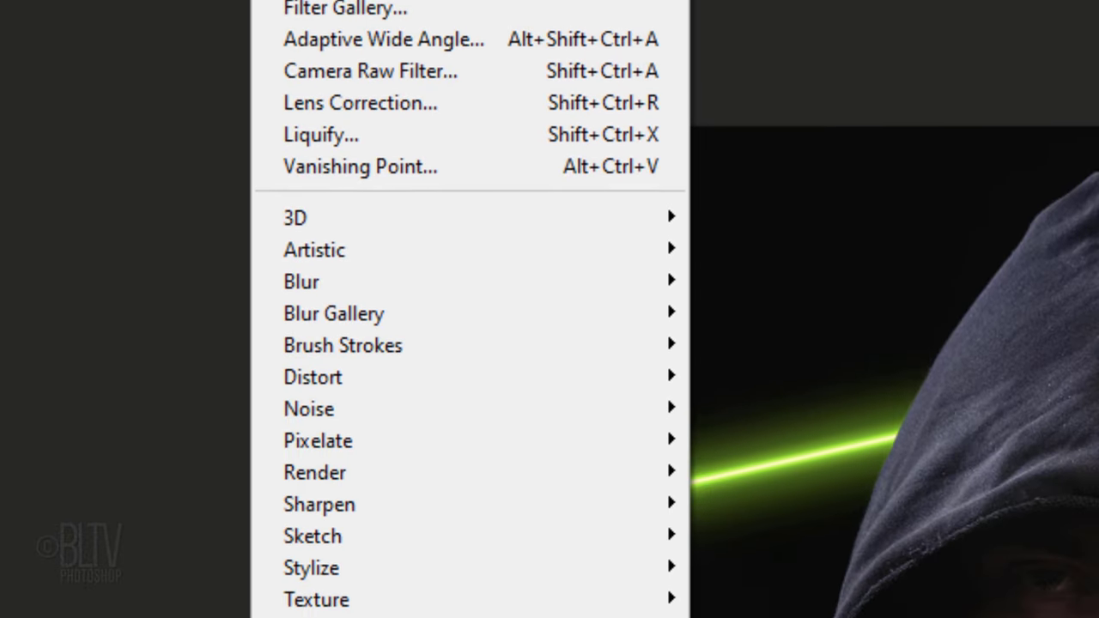
{"action": "mouse_move", "coordinate": [314, 609]}
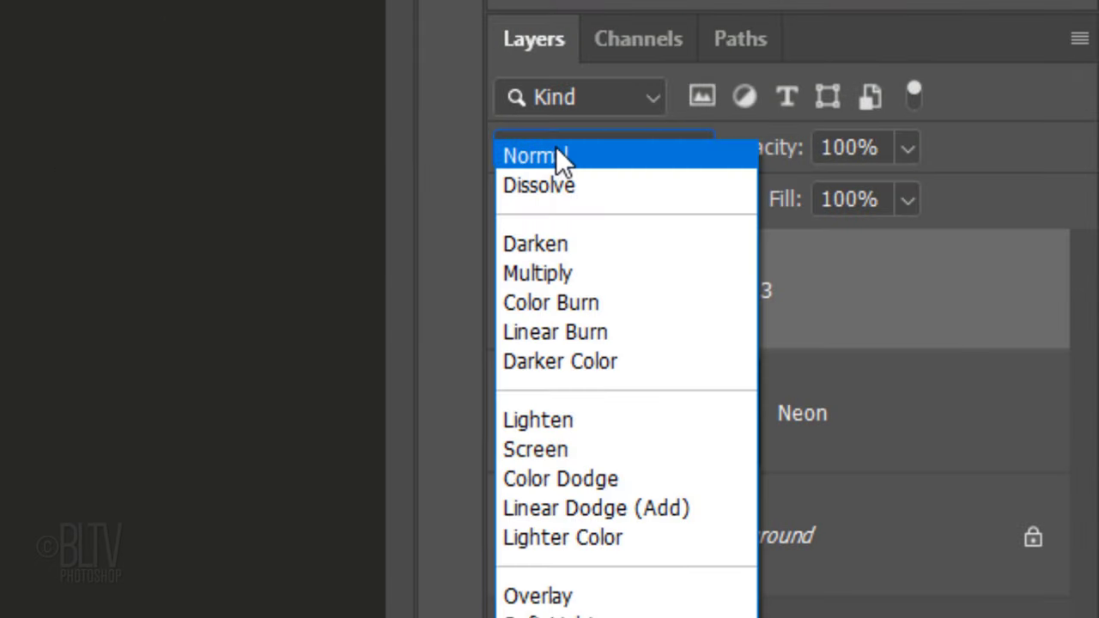
Blend the cloud layer in Linear Dodge (Add) with 40% fill.
{"action": "left_click", "coordinate": [555, 507]}
{"action": "left_click", "coordinate": [893, 197]}
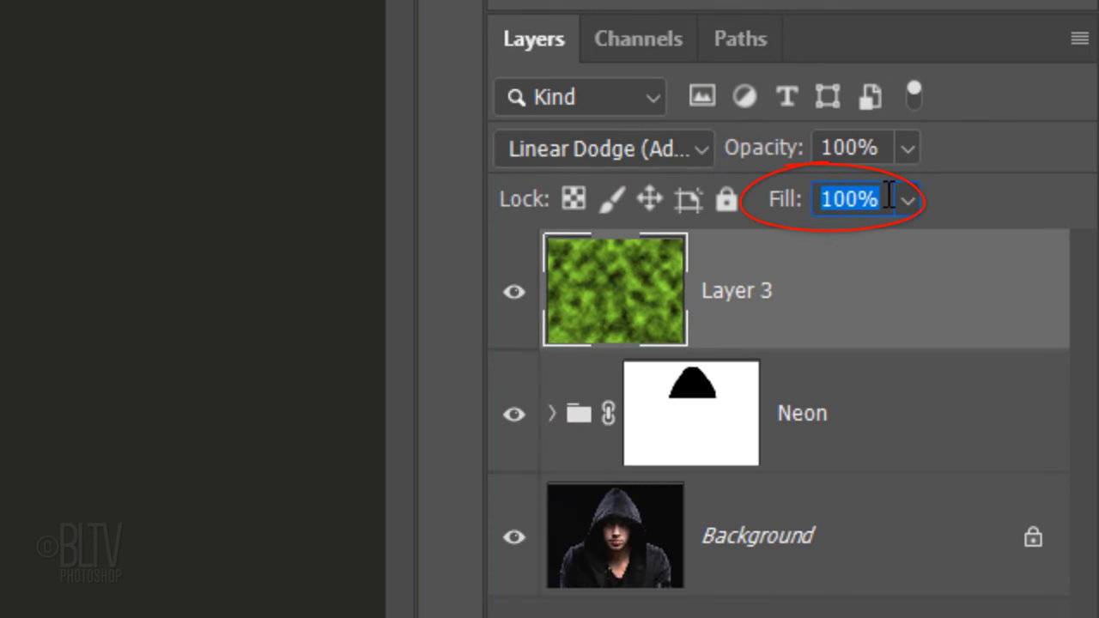
{"action": "type", "text": "40"}
{"action": "key", "text": "Return"}
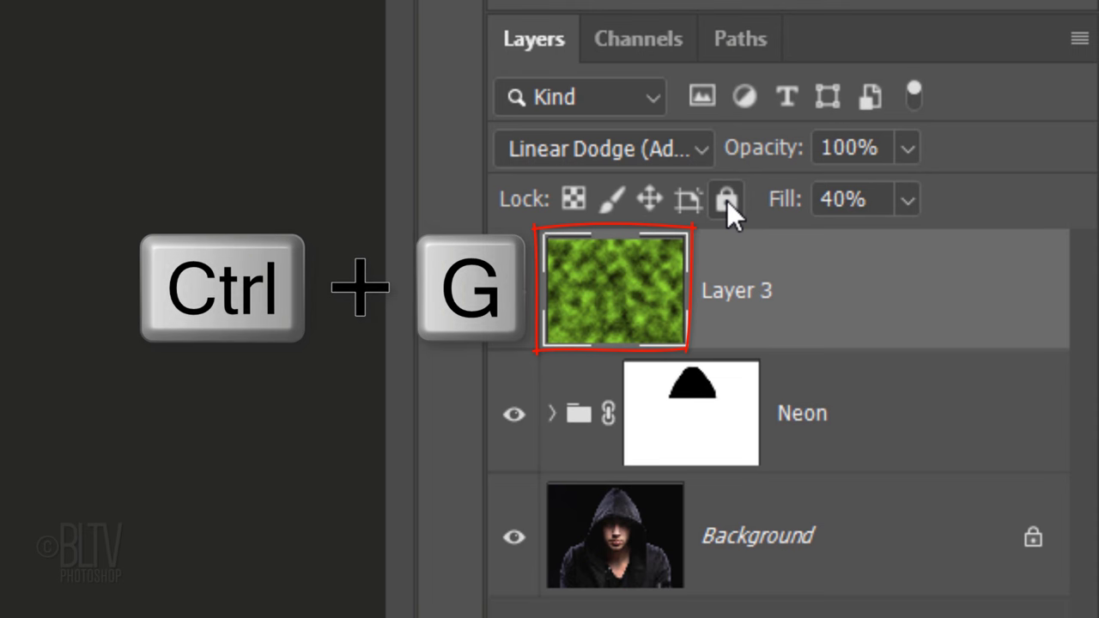
Group the cloud layer as 'Smoke' and give the group a black hide-all mask.
{"action": "key", "text": "ctrl+g"}
{"action": "double_click", "coordinate": [651, 252]}
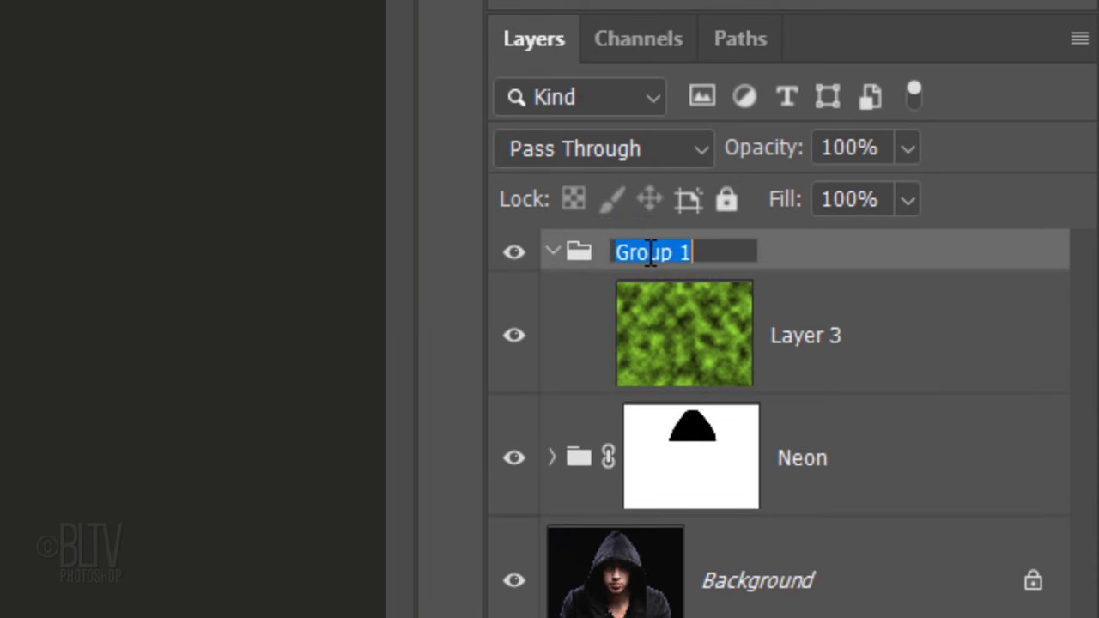
{"action": "type", "text": "Smoke"}
{"action": "key", "text": "Return"}
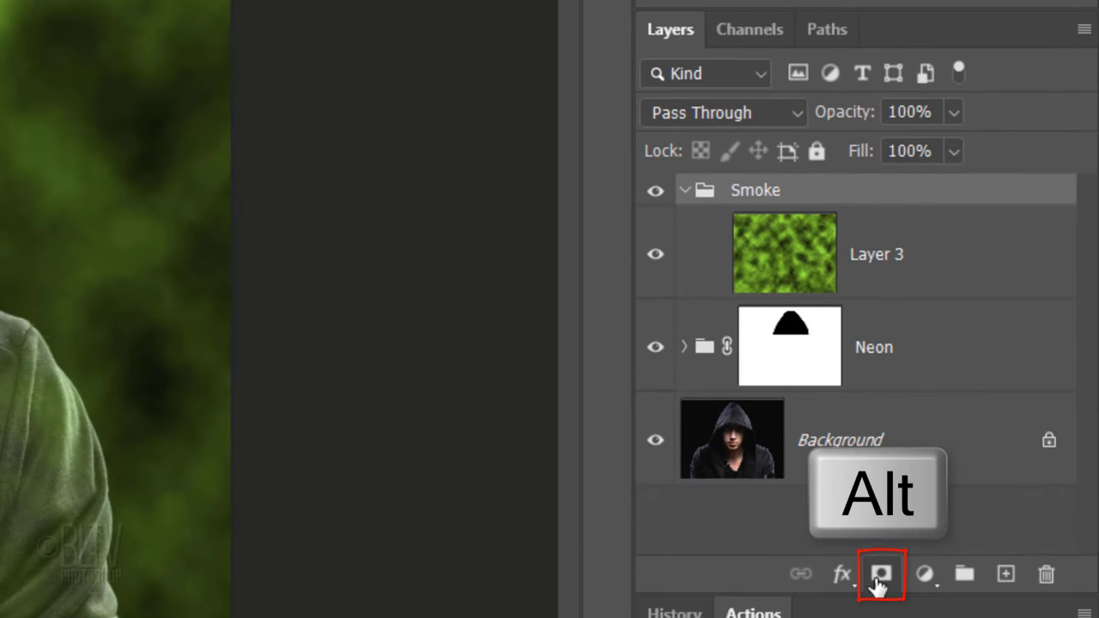
{"action": "left_click", "coordinate": [880, 575], "text": "alt"}
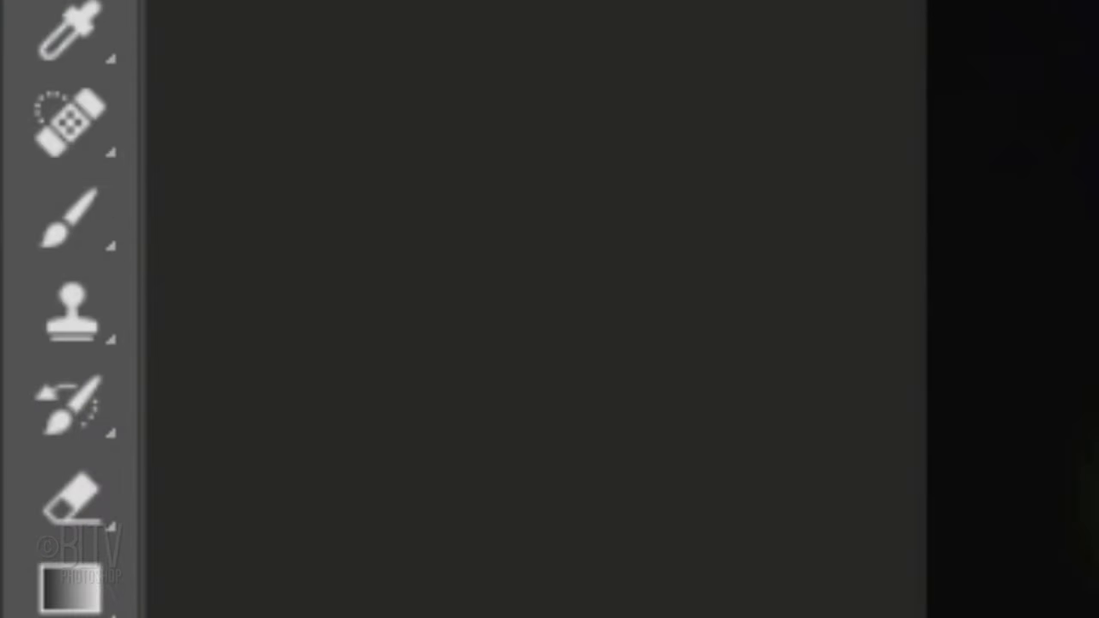
Stroke the triangle path on the Smoke mask with a 500 px soft brush.
{"action": "key", "text": "b"}
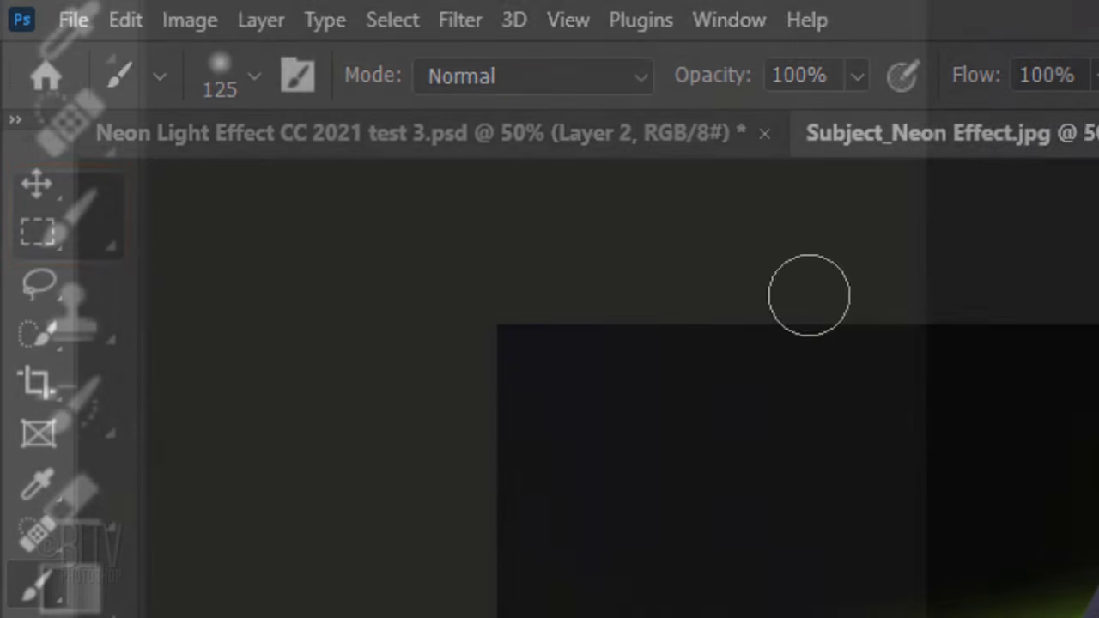
{"action": "left_click", "coordinate": [252, 76]}
{"action": "left_click", "coordinate": [335, 139]}
{"action": "type", "text": "500"}
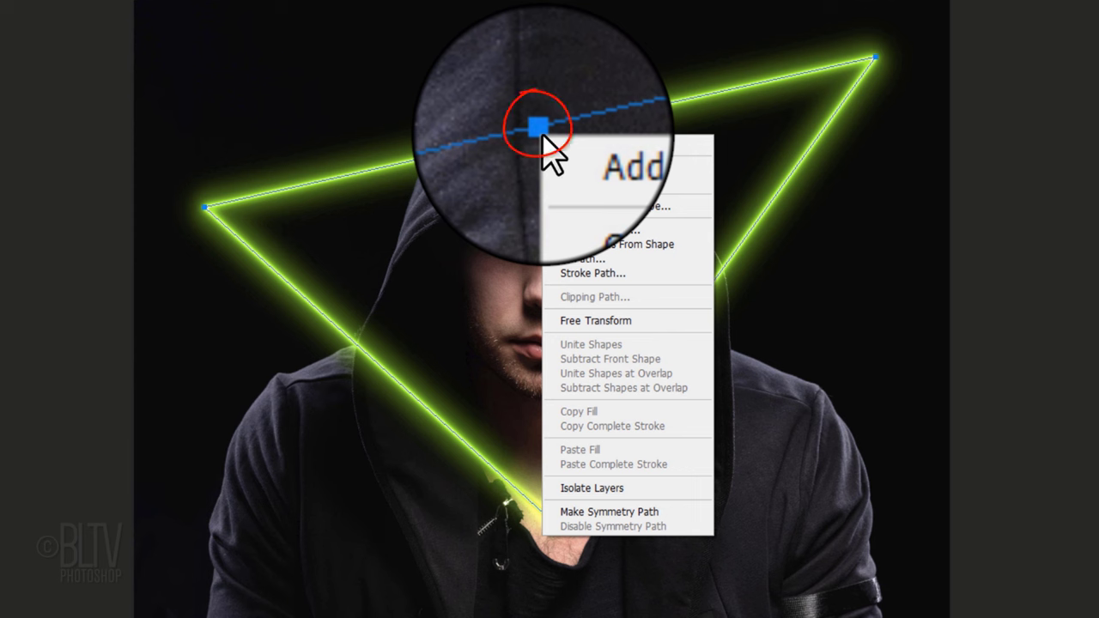
{"action": "left_click", "coordinate": [591, 273]}
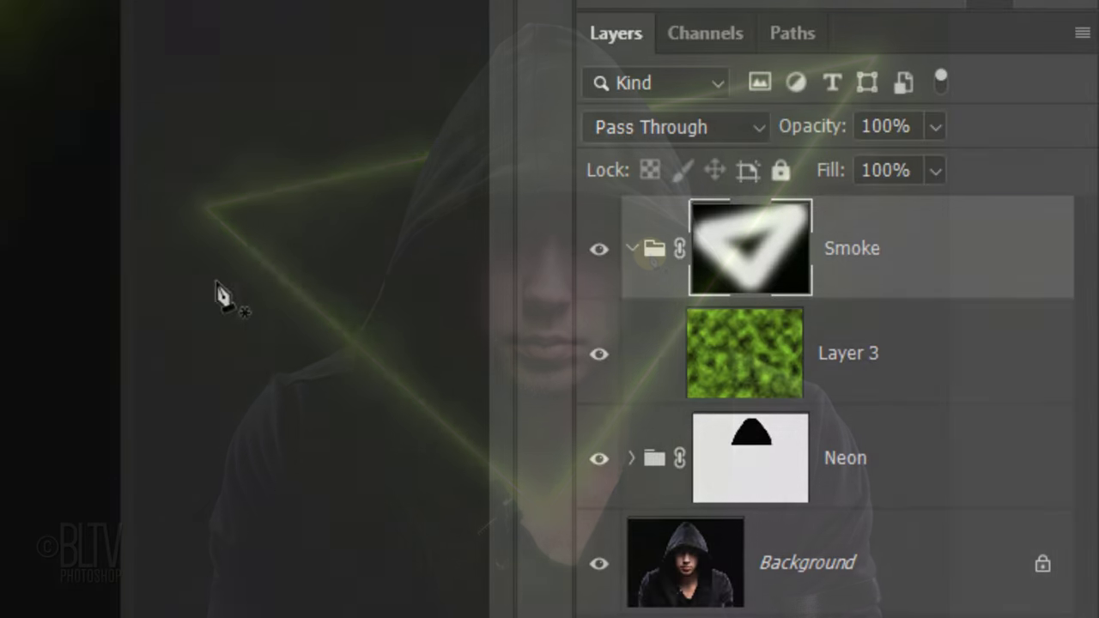
Select Layer 3 and give it its own black hide-all layer mask.
{"action": "left_click", "coordinate": [738, 360]}
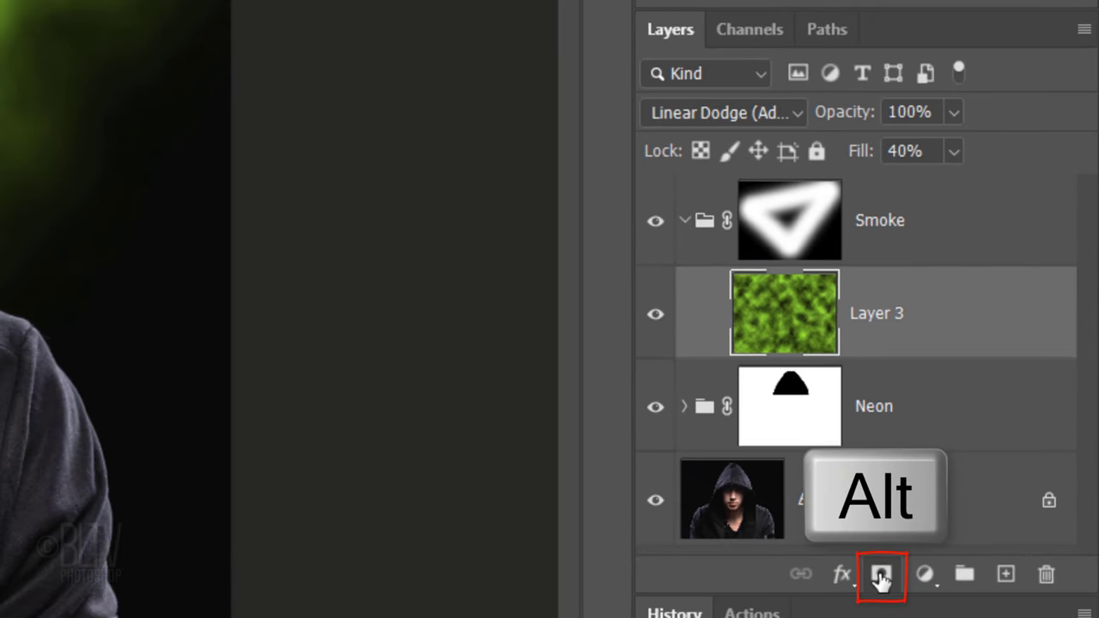
{"action": "left_click", "coordinate": [882, 576], "text": "alt"}
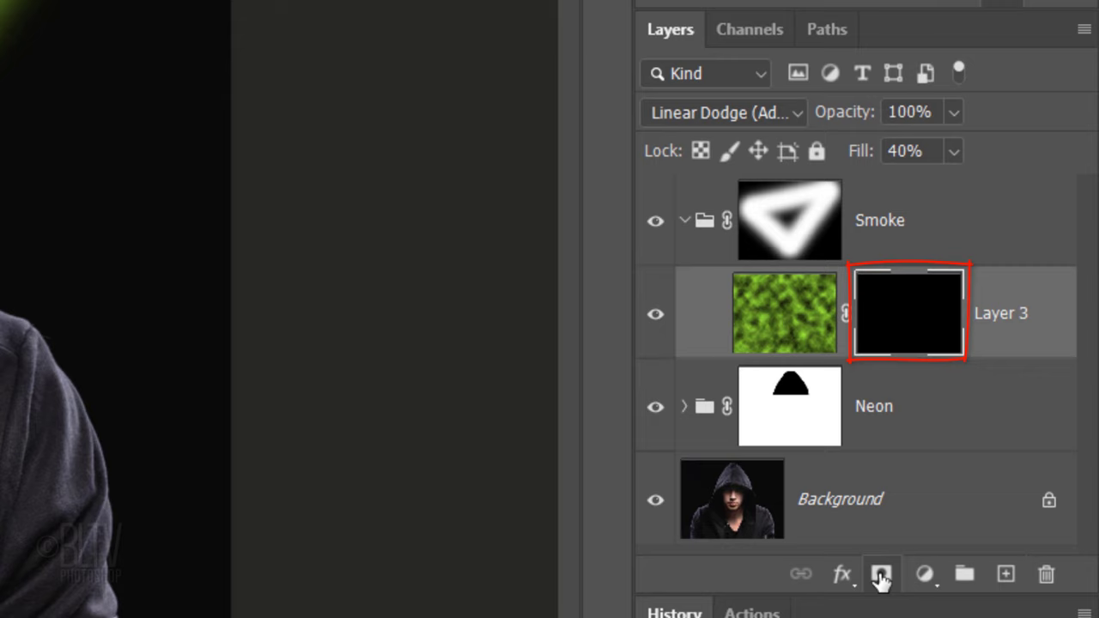
{"action": "key", "text": "b"}
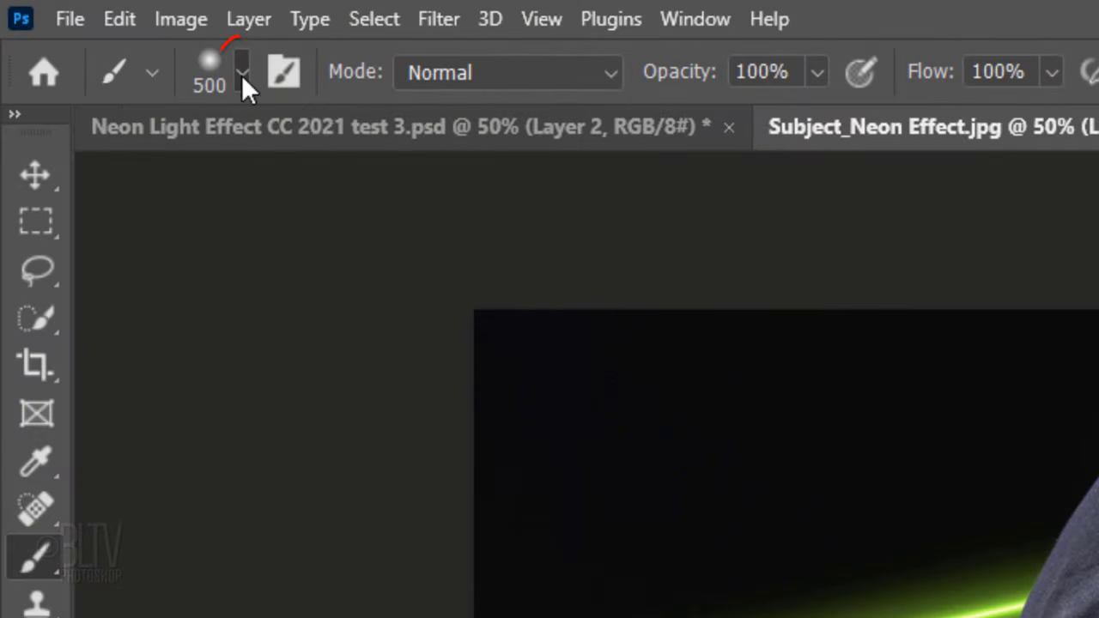
Load the Smoke_9 brush from the Smoke_Brushes set.
{"action": "left_click", "coordinate": [243, 85]}
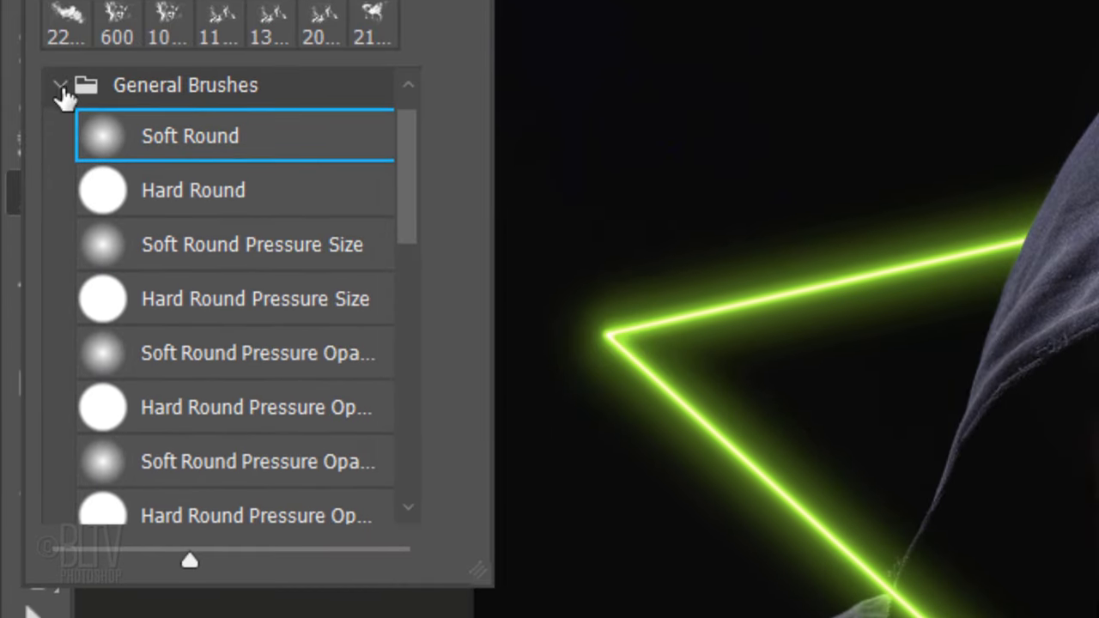
{"action": "left_click", "coordinate": [62, 88]}
{"action": "left_click_drag", "start_coordinate": [404, 162], "coordinate": [400, 233]}
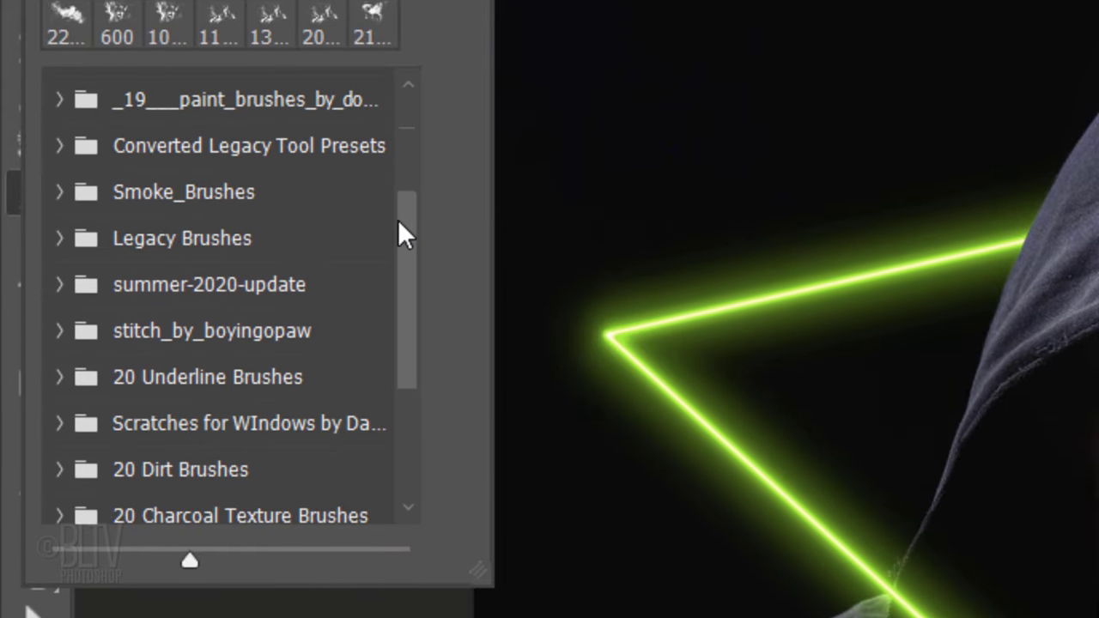
{"action": "left_click", "coordinate": [58, 193]}
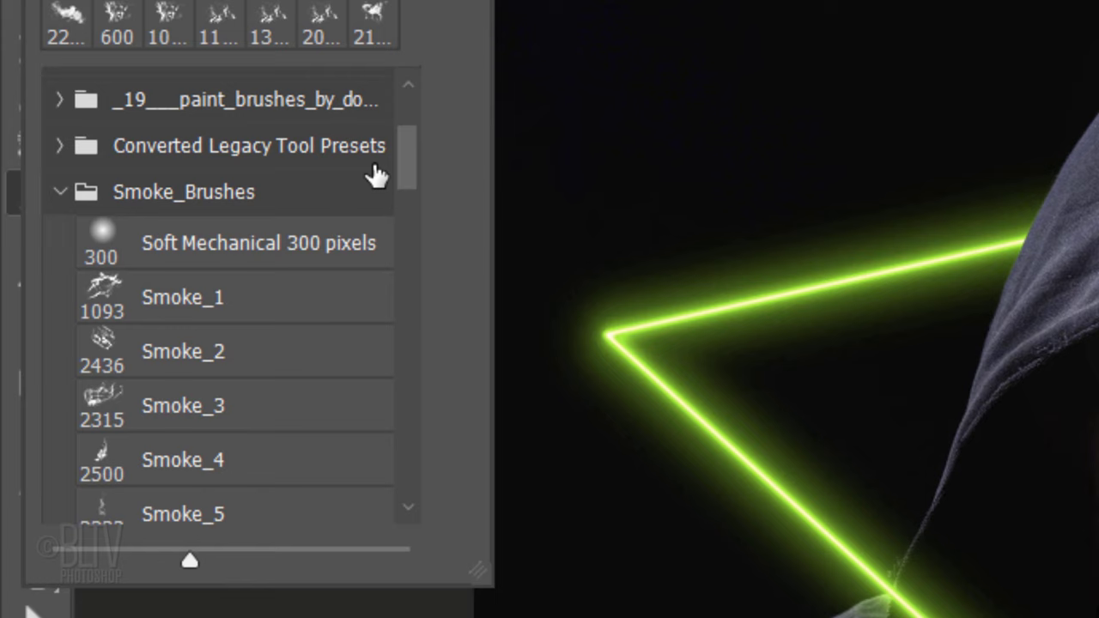
{"action": "mouse_move", "coordinate": [407, 168]}
{"action": "left_mouse_down"}
{"action": "mouse_move", "coordinate": [410, 317]}
{"action": "mouse_move", "coordinate": [395, 392]}
{"action": "mouse_move", "coordinate": [410, 202]}
{"action": "left_mouse_up"}
{"action": "left_click", "coordinate": [176, 352]}
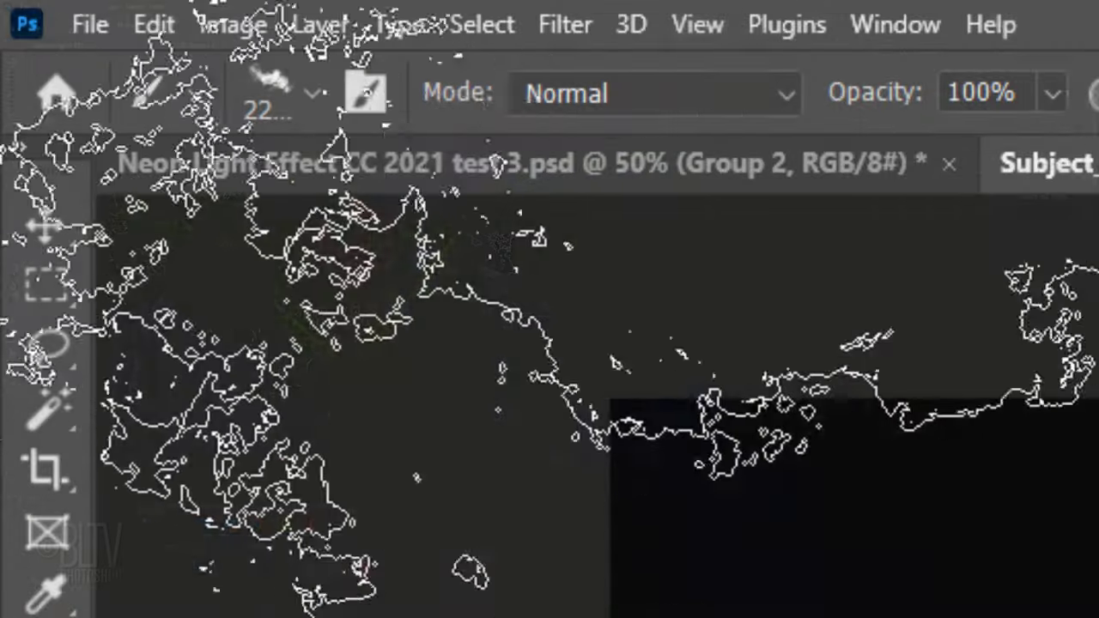
Tilt the smoke brush to an angled tip in the brush settings.
{"action": "left_click", "coordinate": [85, 25]}
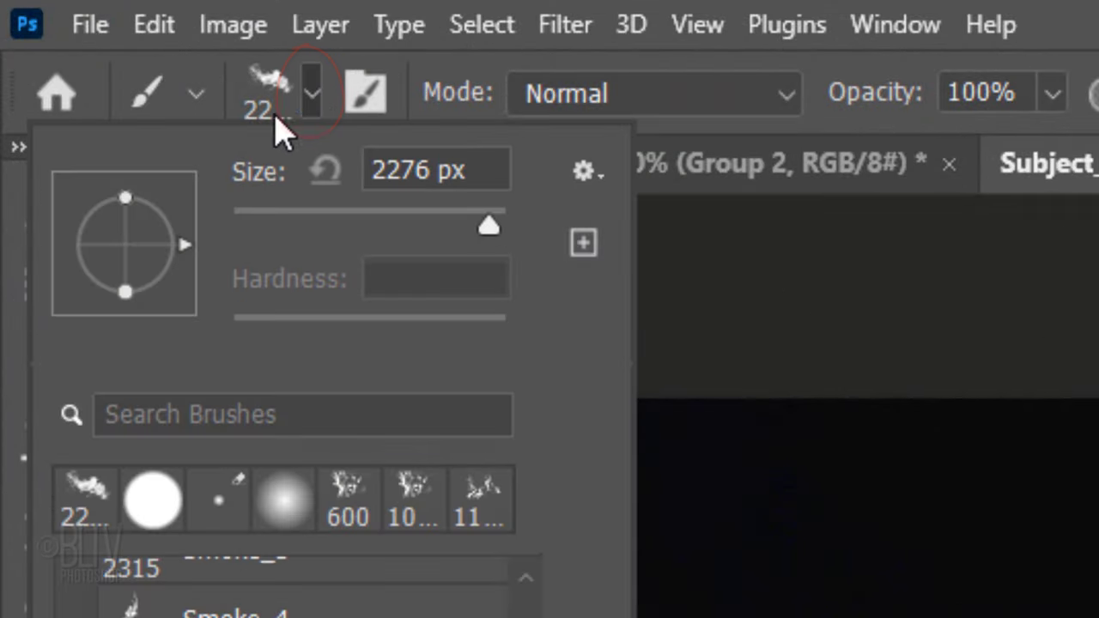
{"action": "mouse_move", "coordinate": [182, 246]}
{"action": "left_mouse_down"}
{"action": "mouse_move", "coordinate": [154, 300]}
{"action": "mouse_move", "coordinate": [130, 309]}
{"action": "mouse_move", "coordinate": [191, 284]}
{"action": "mouse_move", "coordinate": [197, 219]}
{"action": "mouse_move", "coordinate": [163, 176]}
{"action": "left_mouse_up"}
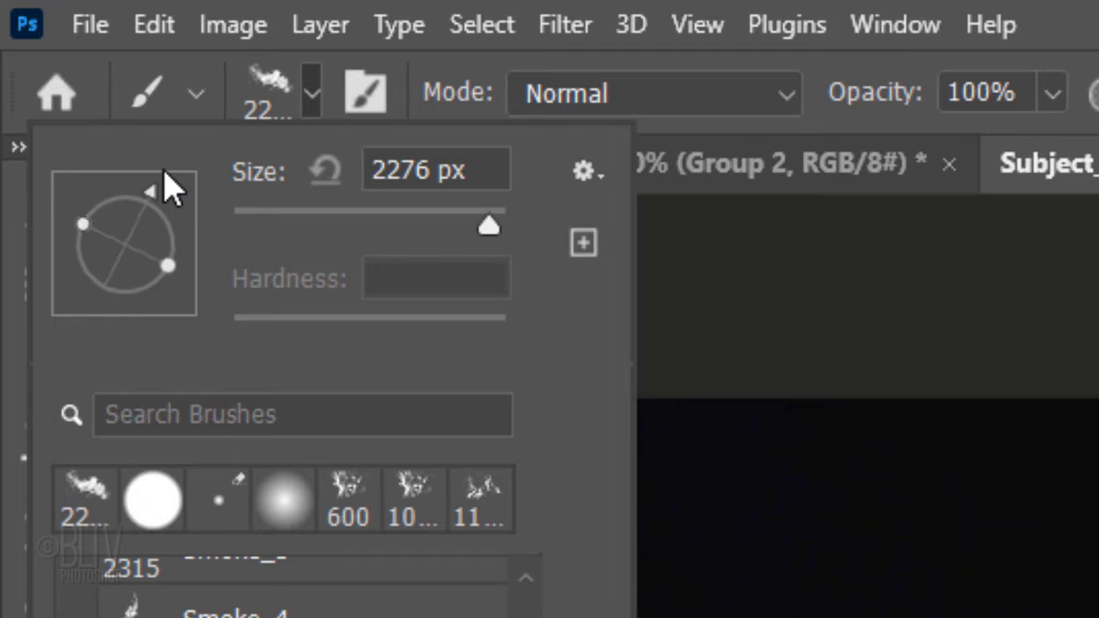
{"action": "key", "text": "Return"}
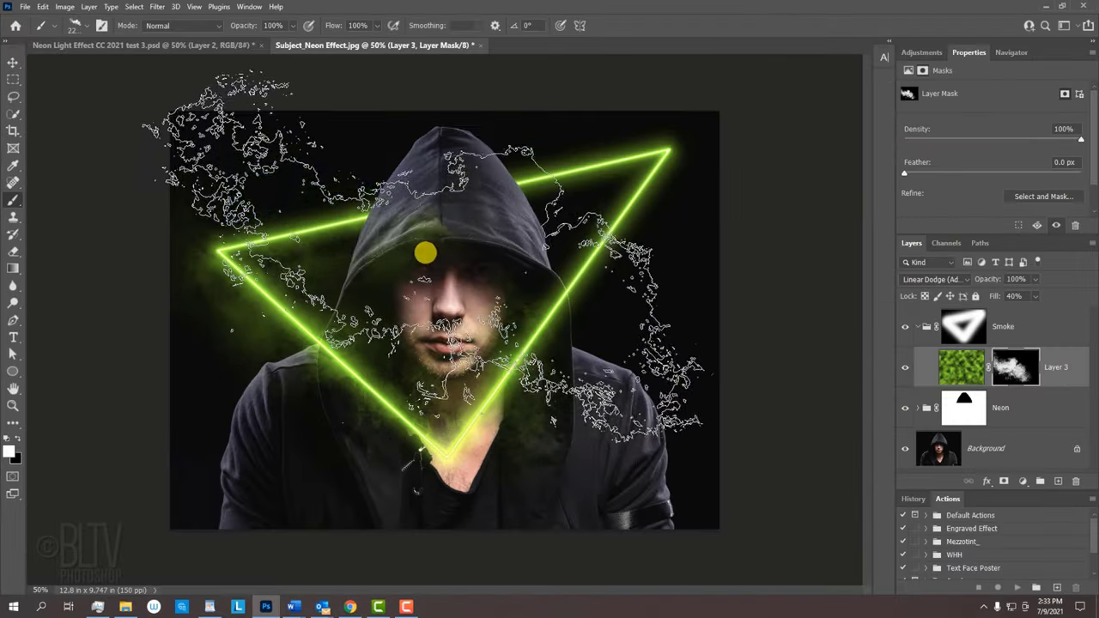
Paint smoke along the triangle's upper edges with the view turned to -35°, then reset it to -15°.
{"action": "key", "text": "r"}
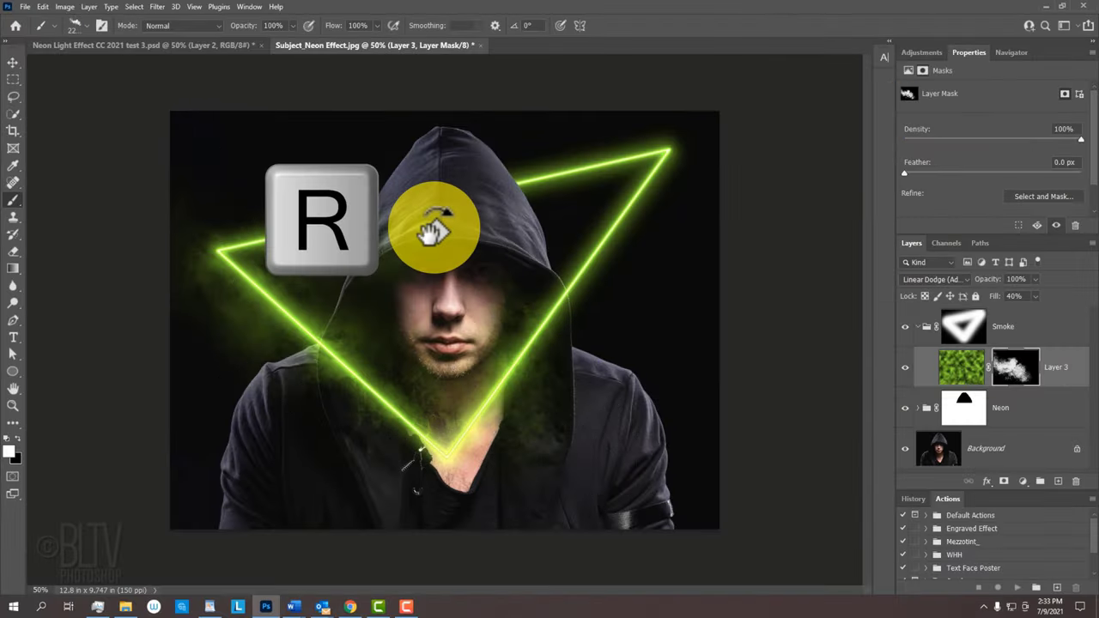
{"action": "mouse_move", "coordinate": [428, 216]}
{"action": "left_mouse_down"}
{"action": "mouse_move", "coordinate": [412, 179]}
{"action": "mouse_move", "coordinate": [396, 265]}
{"action": "mouse_move", "coordinate": [344, 233]}
{"action": "mouse_move", "coordinate": [441, 216]}
{"action": "mouse_move", "coordinate": [484, 237]}
{"action": "mouse_move", "coordinate": [497, 179]}
{"action": "mouse_move", "coordinate": [488, 214]}
{"action": "mouse_move", "coordinate": [375, 277]}
{"action": "mouse_move", "coordinate": [459, 216]}
{"action": "mouse_move", "coordinate": [373, 260]}
{"action": "mouse_move", "coordinate": [360, 214]}
{"action": "left_mouse_up"}
{"action": "key", "text": "b"}
{"action": "key", "text": "r"}
{"action": "key", "text": "b"}
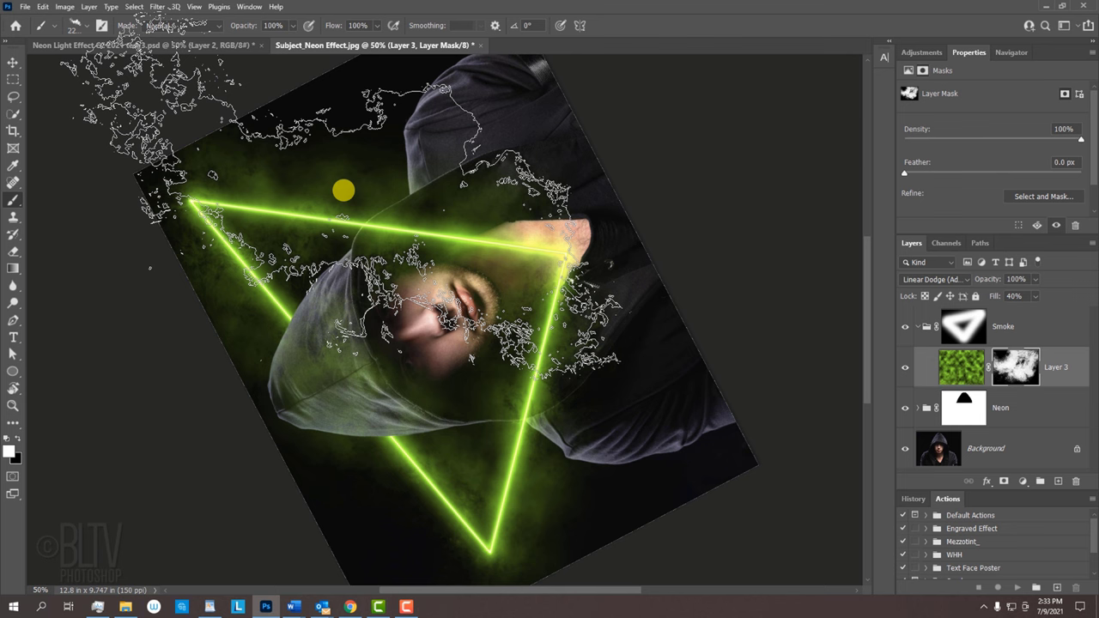
{"action": "key", "text": "shift+r"}
{"action": "left_click_drag", "start_coordinate": [343, 190], "coordinate": [536, 294]}
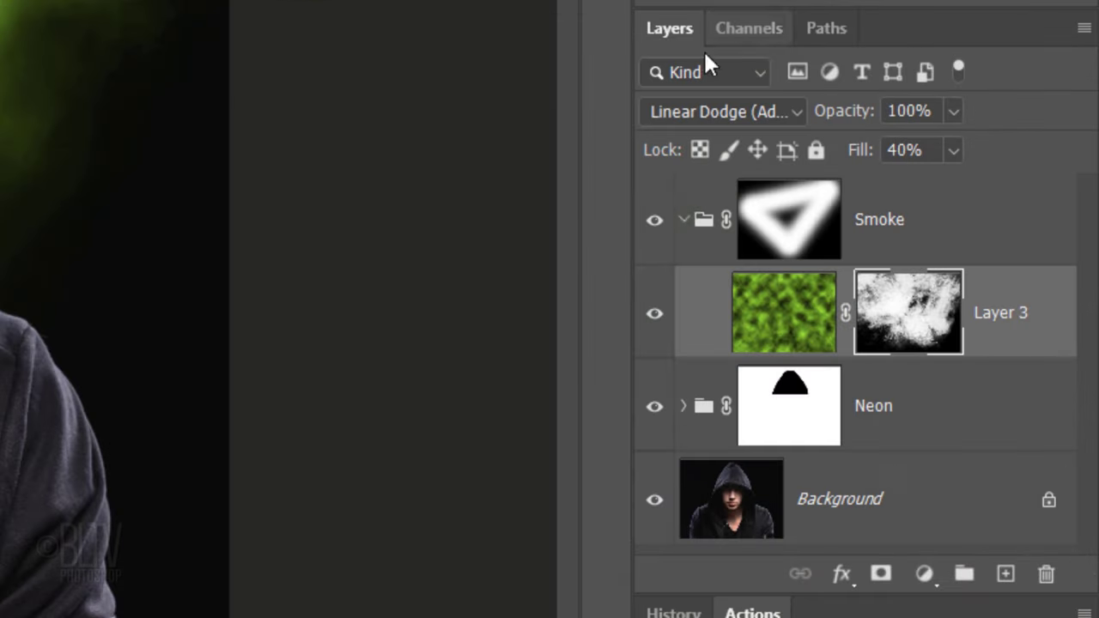
Duplicate the Smoke group and set the copy's fill to 50%.
{"action": "left_click", "coordinate": [917, 327]}
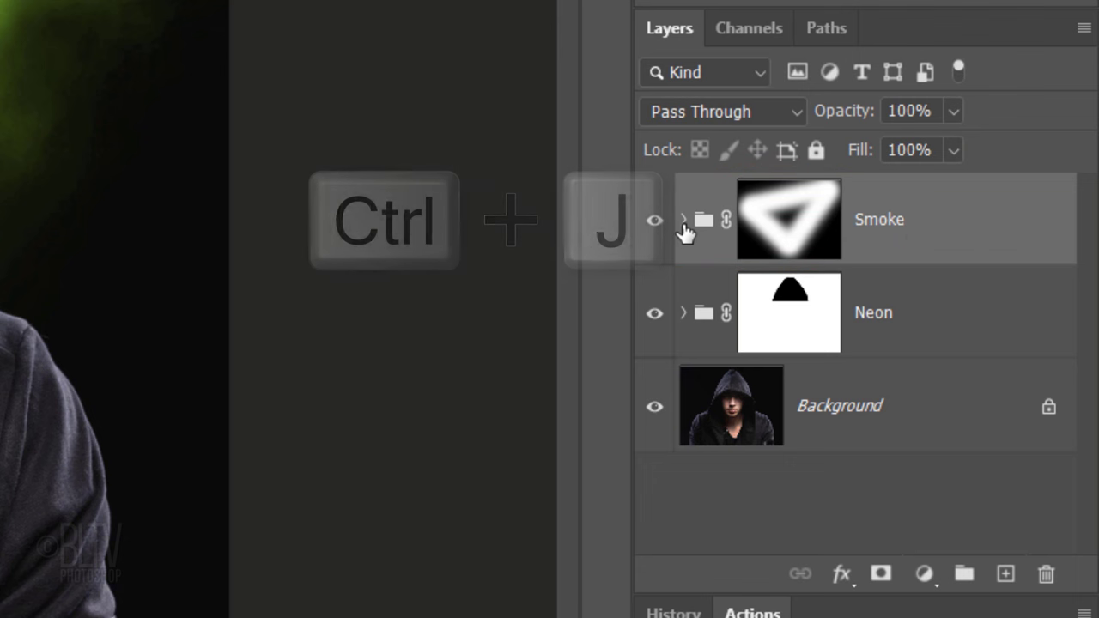
{"action": "key", "text": "ctrl+j"}
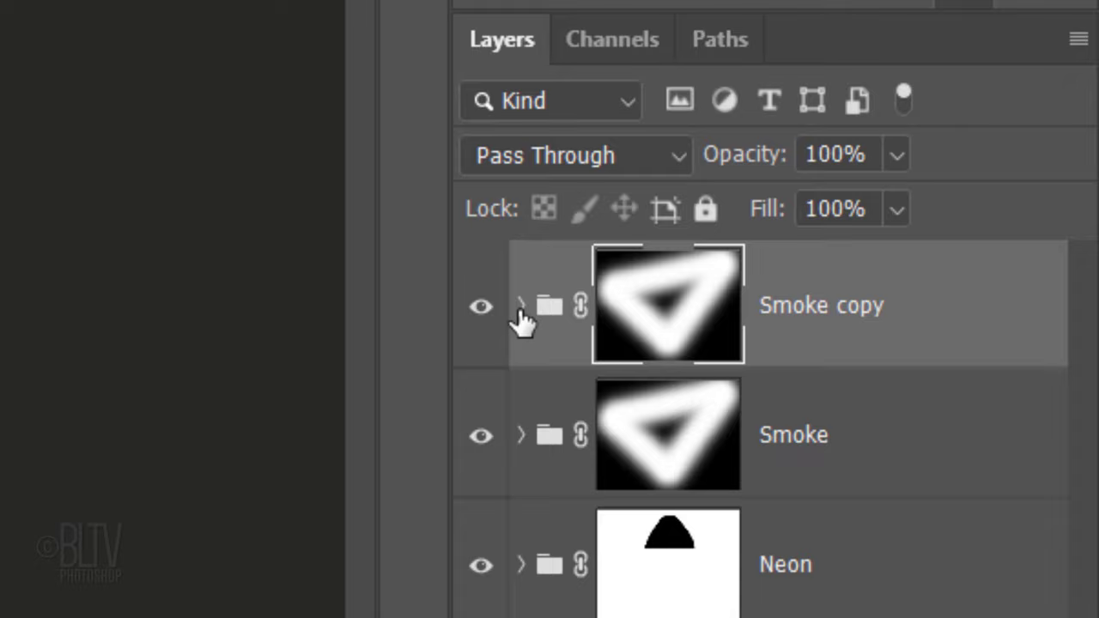
{"action": "left_click", "coordinate": [914, 168]}
{"action": "double_click", "coordinate": [845, 229]}
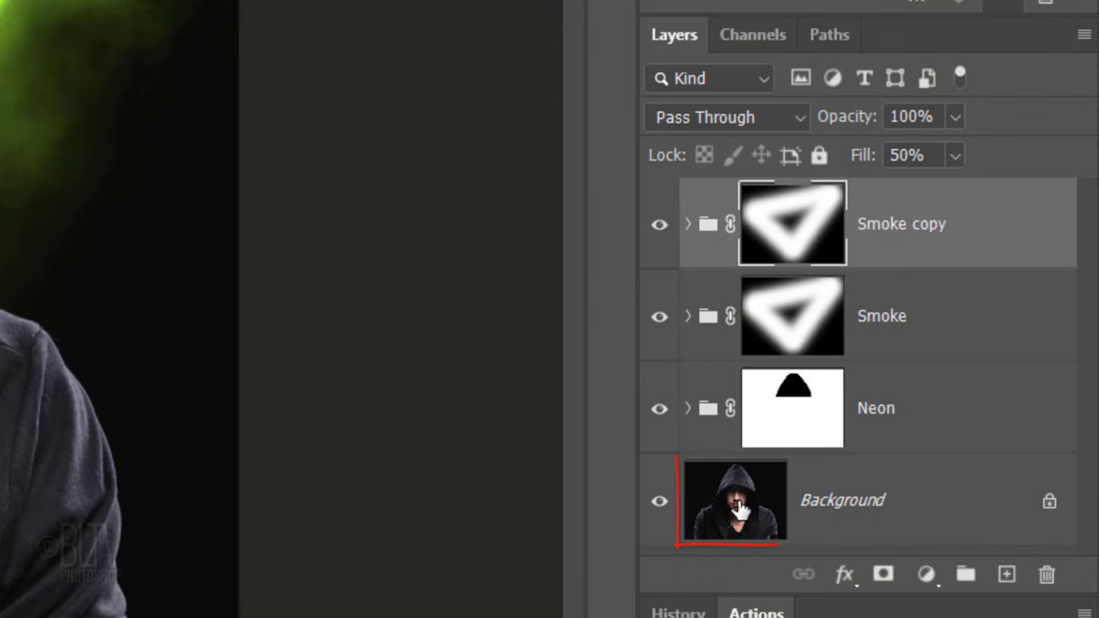
Add a colorized Hue/Saturation layer above Background: Hue 120, Saturation 100, Lightness -25.
{"action": "left_click", "coordinate": [738, 507]}
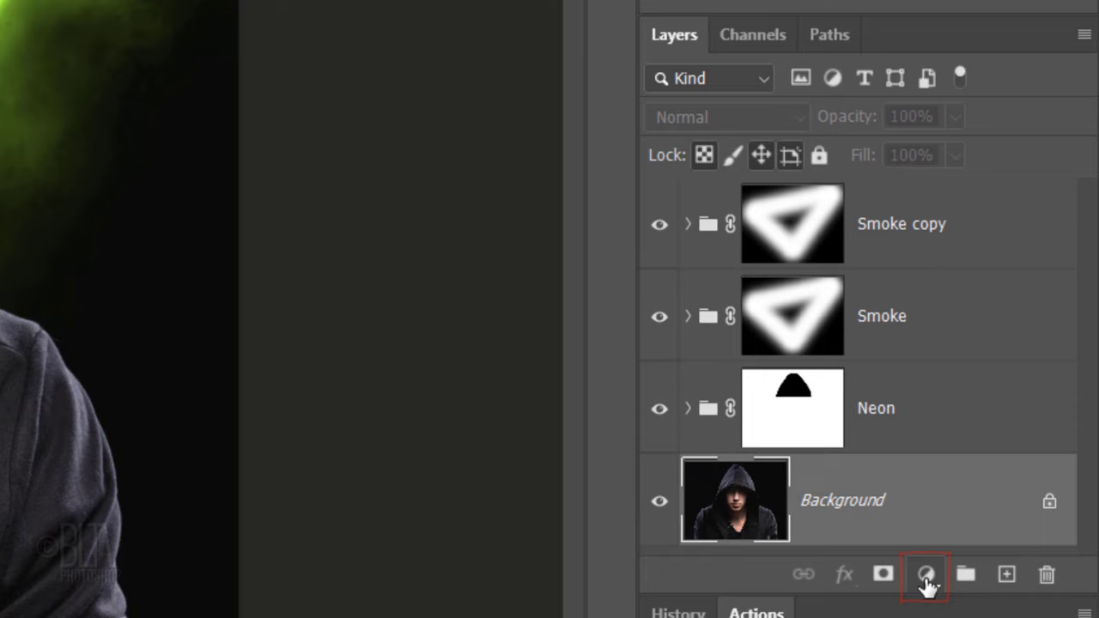
{"action": "left_click", "coordinate": [926, 576]}
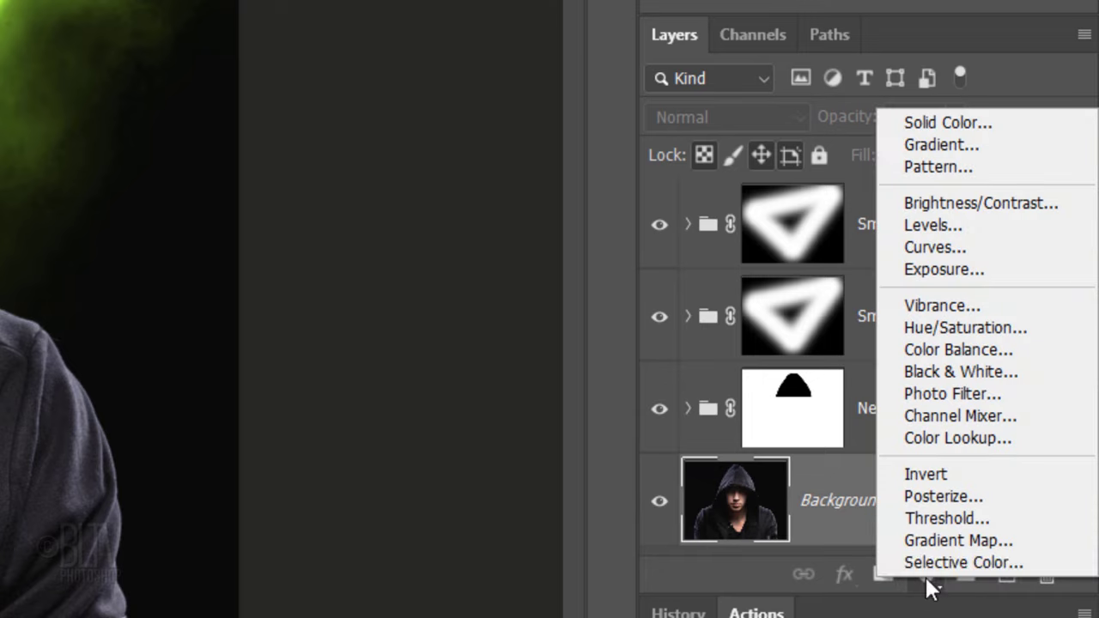
{"action": "left_click", "coordinate": [938, 330]}
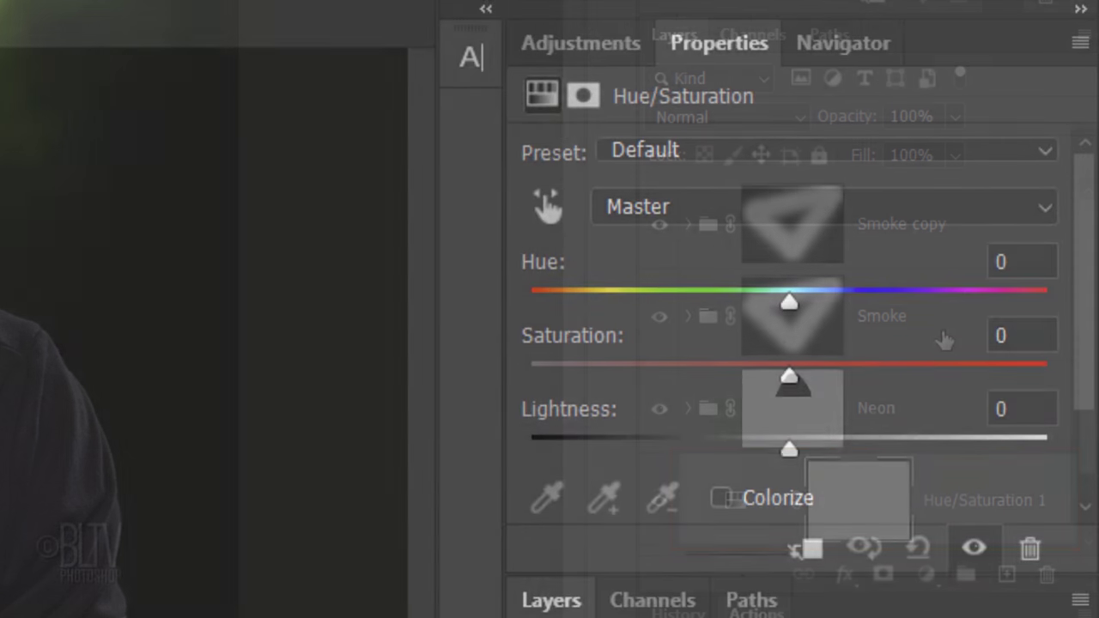
{"action": "left_click", "coordinate": [721, 498]}
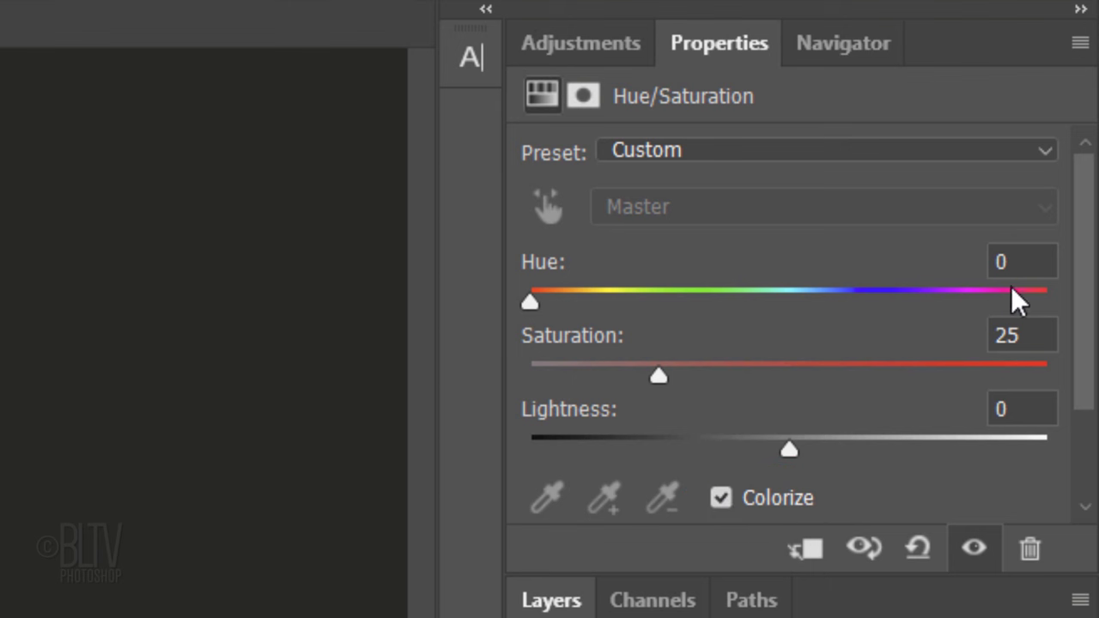
{"action": "left_click", "coordinate": [1034, 262]}
{"action": "type", "text": "120"}
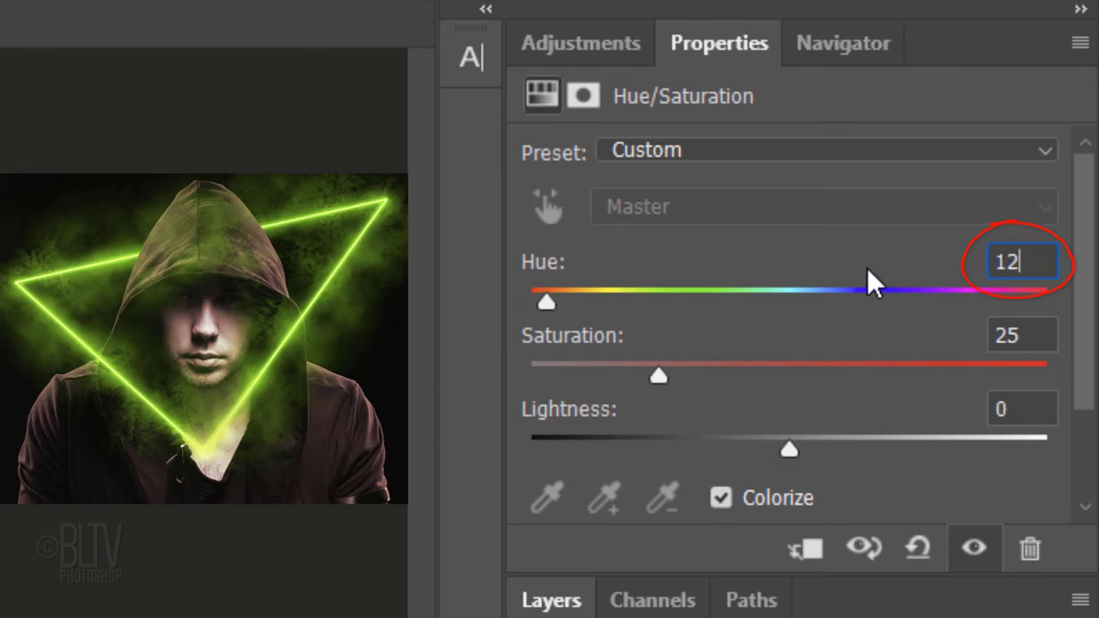
{"action": "left_click", "coordinate": [1045, 335]}
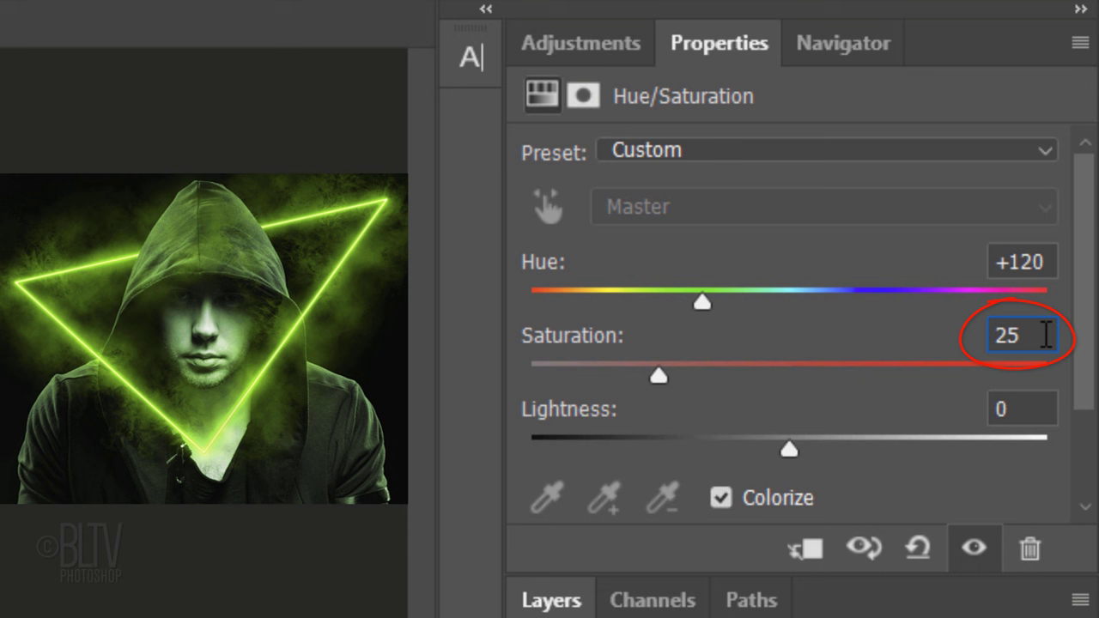
{"action": "type", "text": "100"}
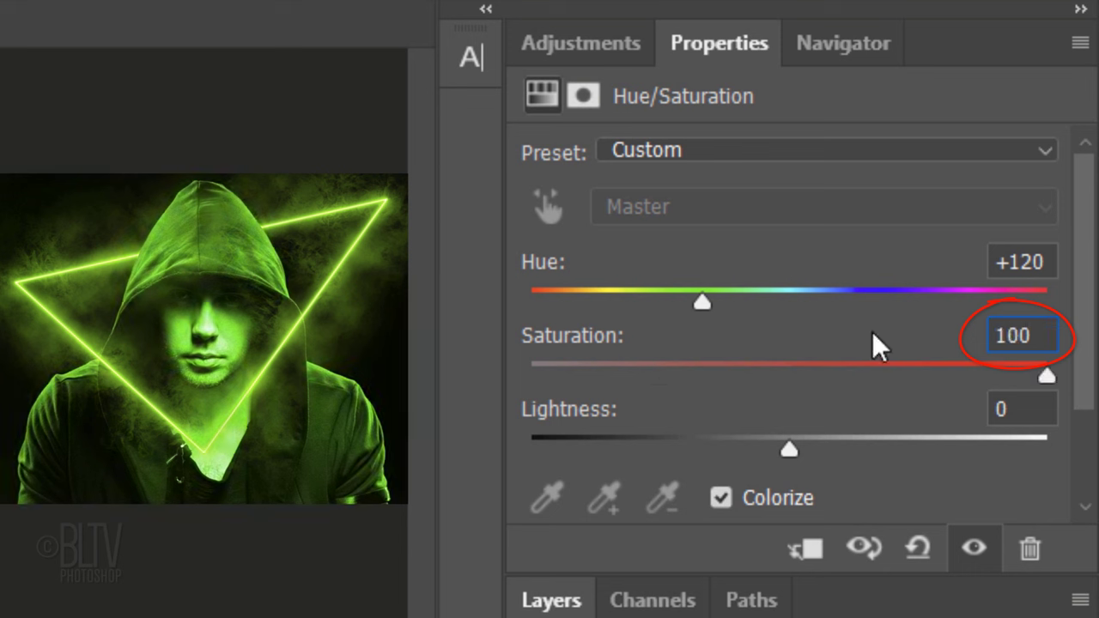
{"action": "left_click", "coordinate": [1040, 409]}
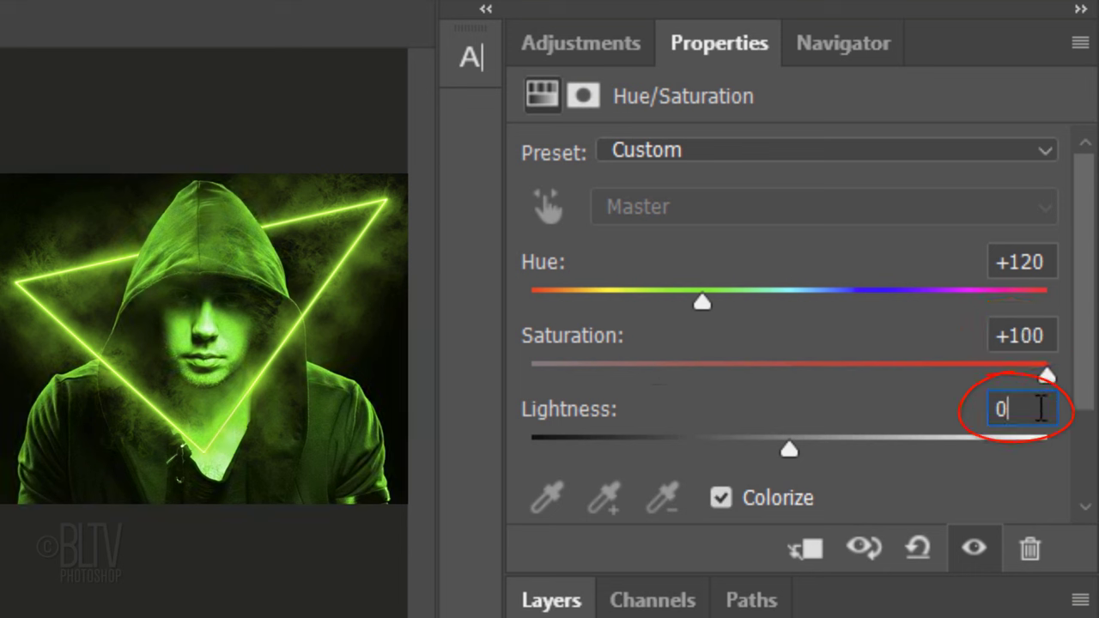
{"action": "key", "text": "BackSpace"}
{"action": "type", "text": "-25"}
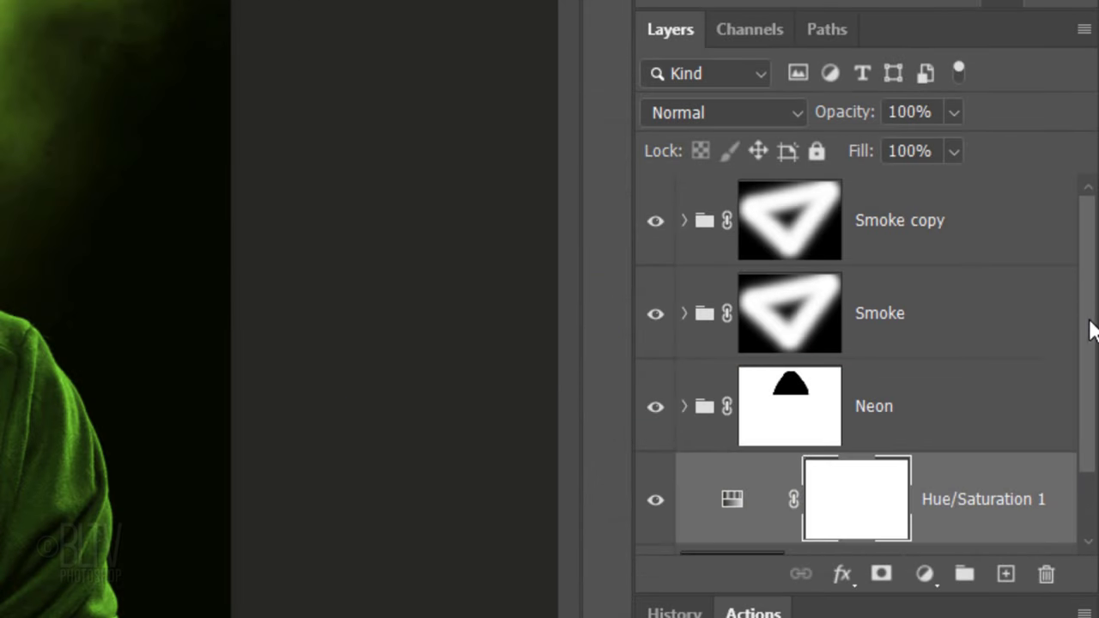
{"action": "scroll", "coordinate": [1073, 429], "scroll_direction": "down", "scroll_amount": 2}
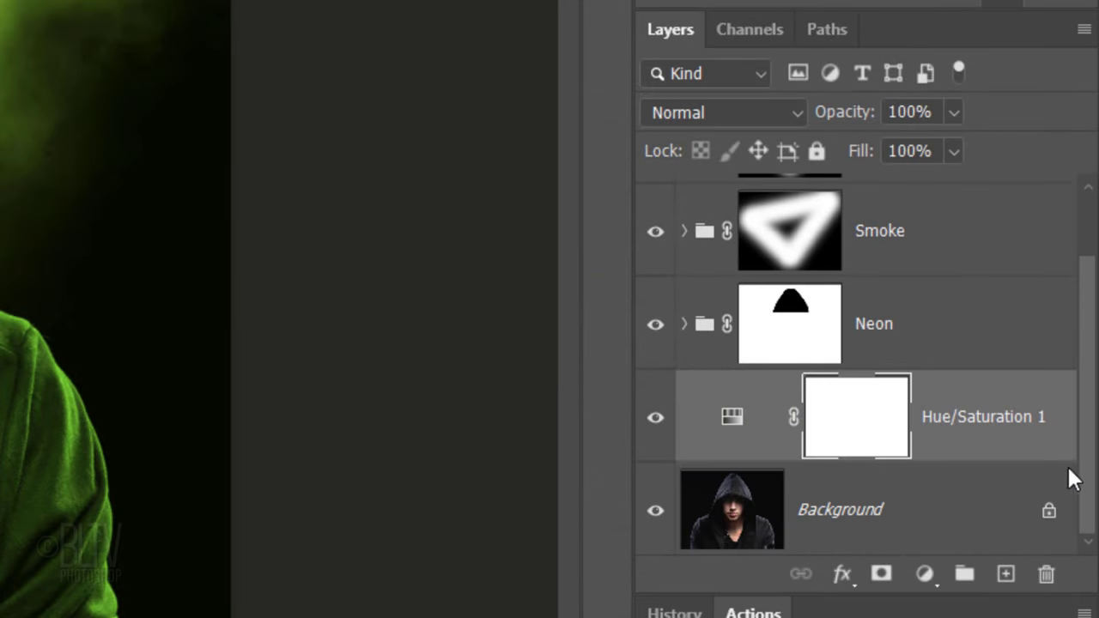
Add a Curves layer pulling the midpoint down to about 130/79, placed below Hue/Saturation 1.
{"action": "left_click", "coordinate": [924, 581]}
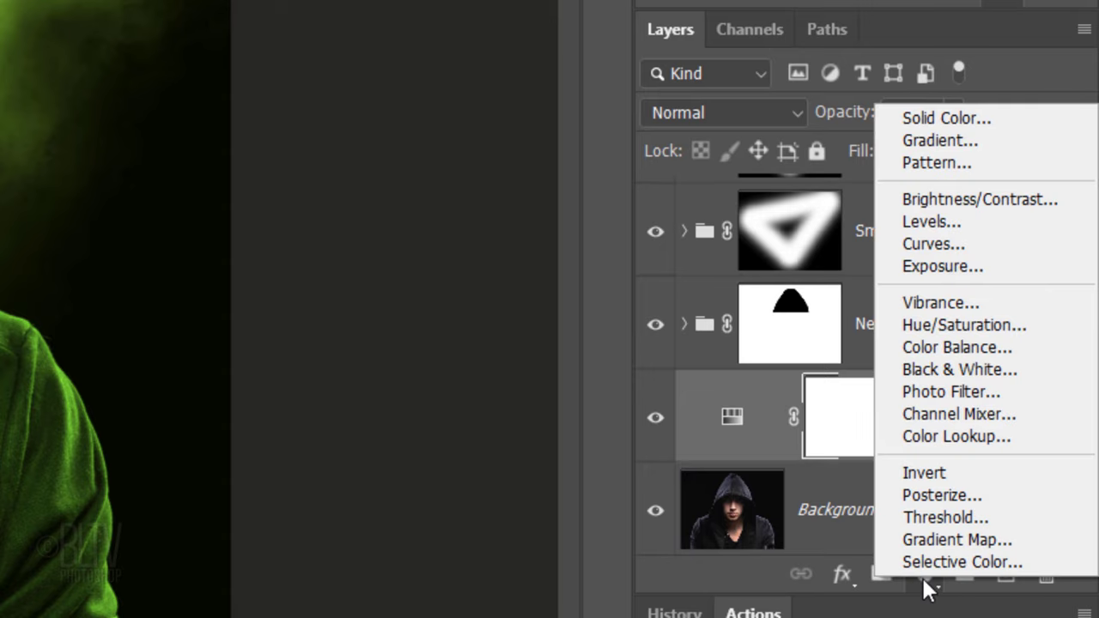
{"action": "left_click", "coordinate": [936, 246]}
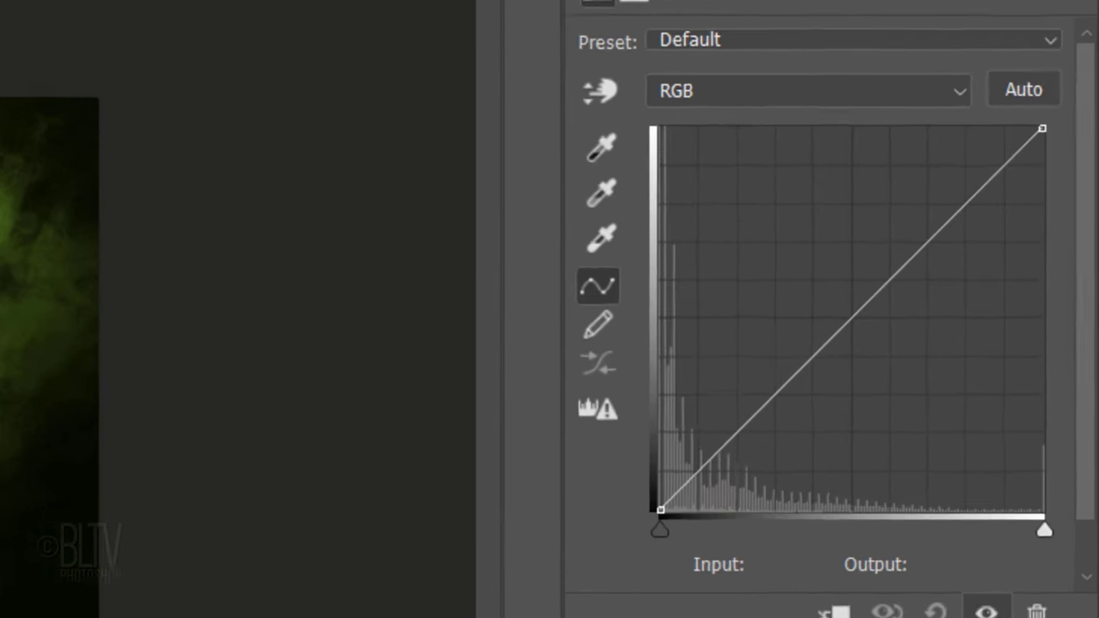
{"action": "left_click", "coordinate": [853, 316]}
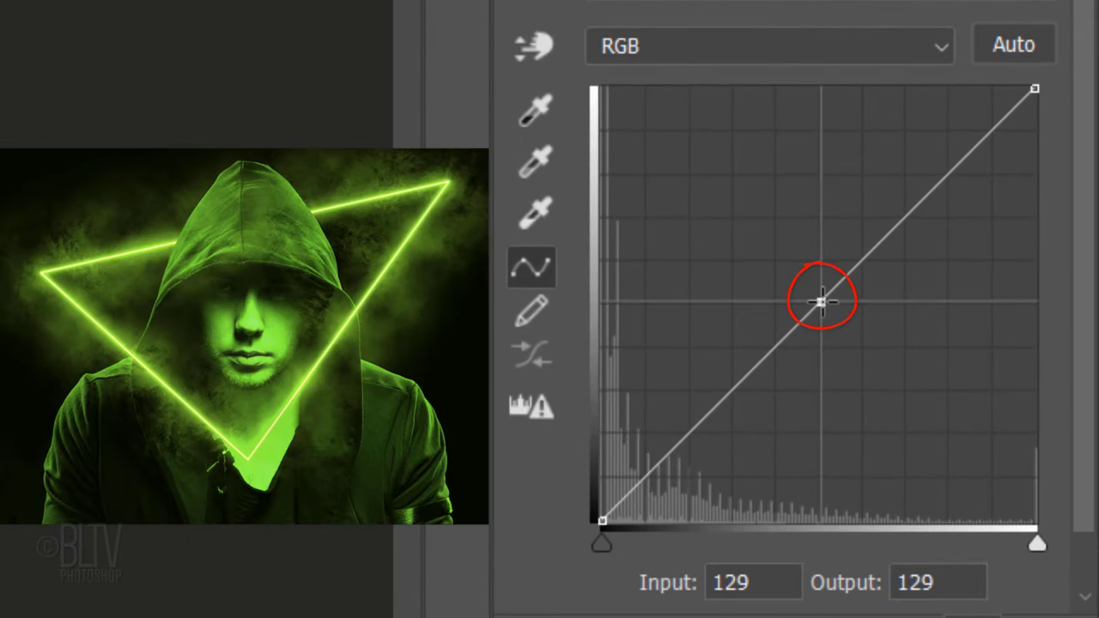
{"action": "left_click_drag", "start_coordinate": [821, 301], "coordinate": [822, 388]}
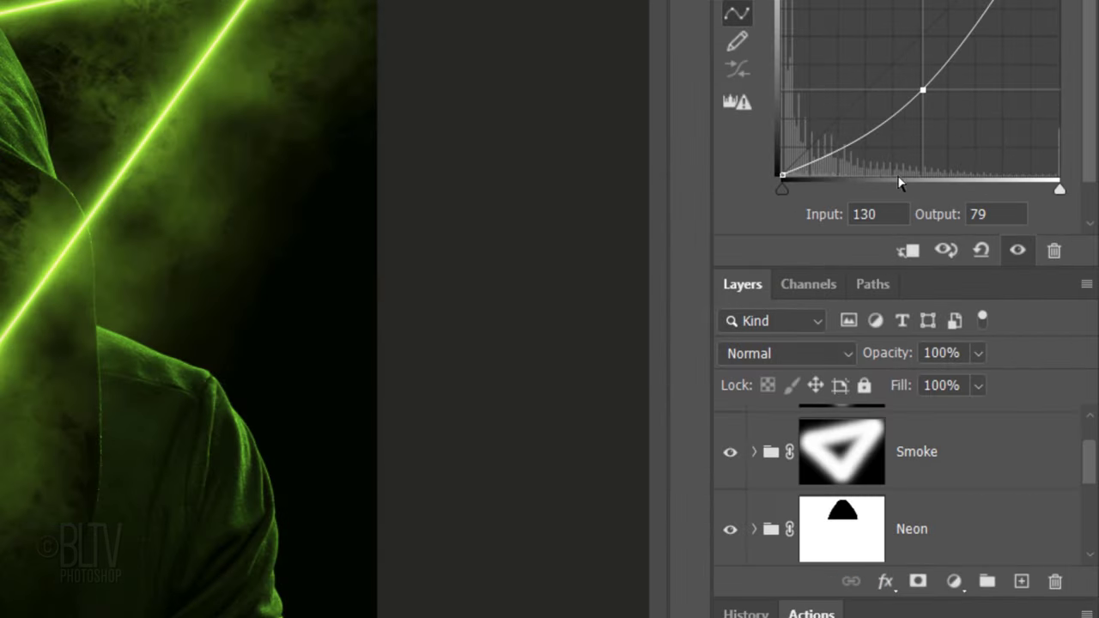
{"action": "mouse_move", "coordinate": [891, 258]}
{"action": "left_mouse_down"}
{"action": "mouse_move", "coordinate": [884, 128]}
{"action": "mouse_move", "coordinate": [895, 22]}
{"action": "left_mouse_up"}
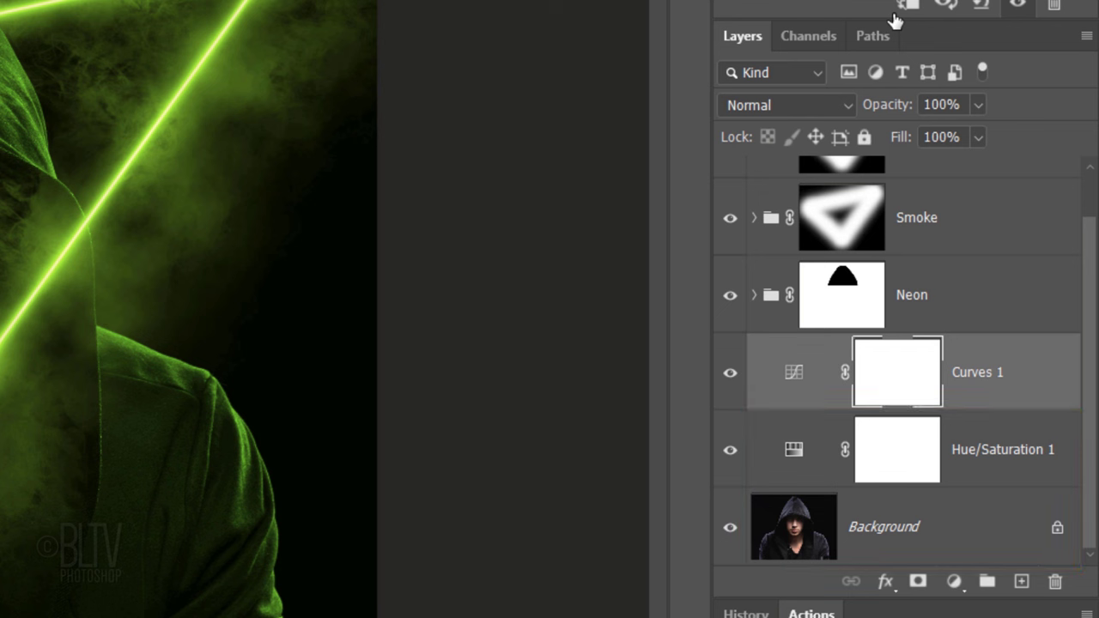
{"action": "left_click_drag", "start_coordinate": [825, 371], "coordinate": [813, 507]}
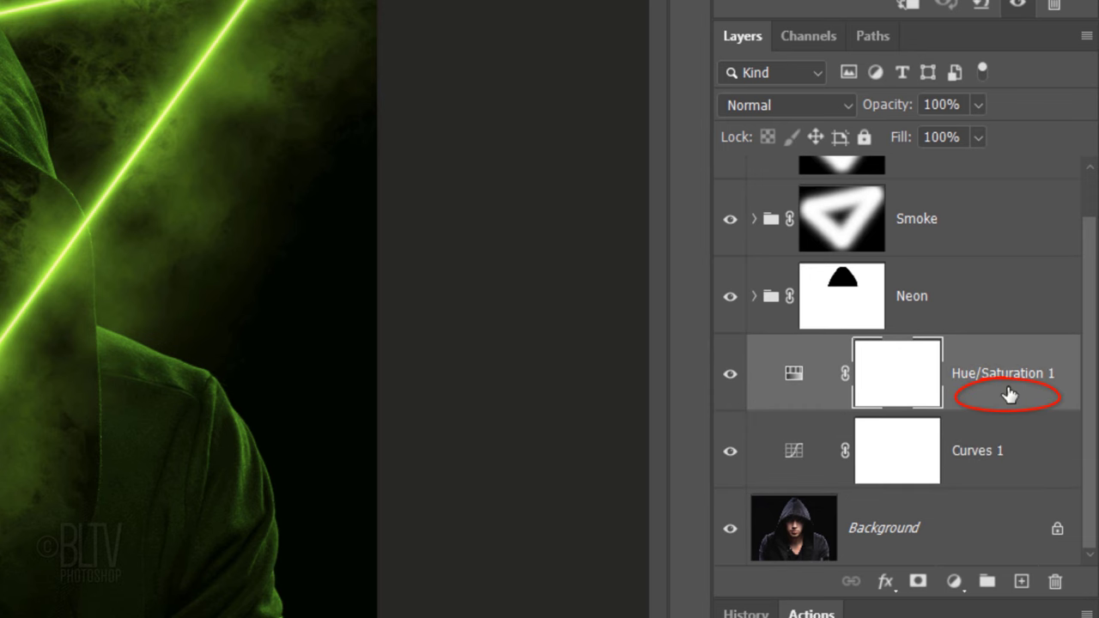
Split Hue/Saturation 1's This Layer shadow slider to 0/60 and set its fill to 50%.
{"action": "double_click", "coordinate": [1007, 392]}
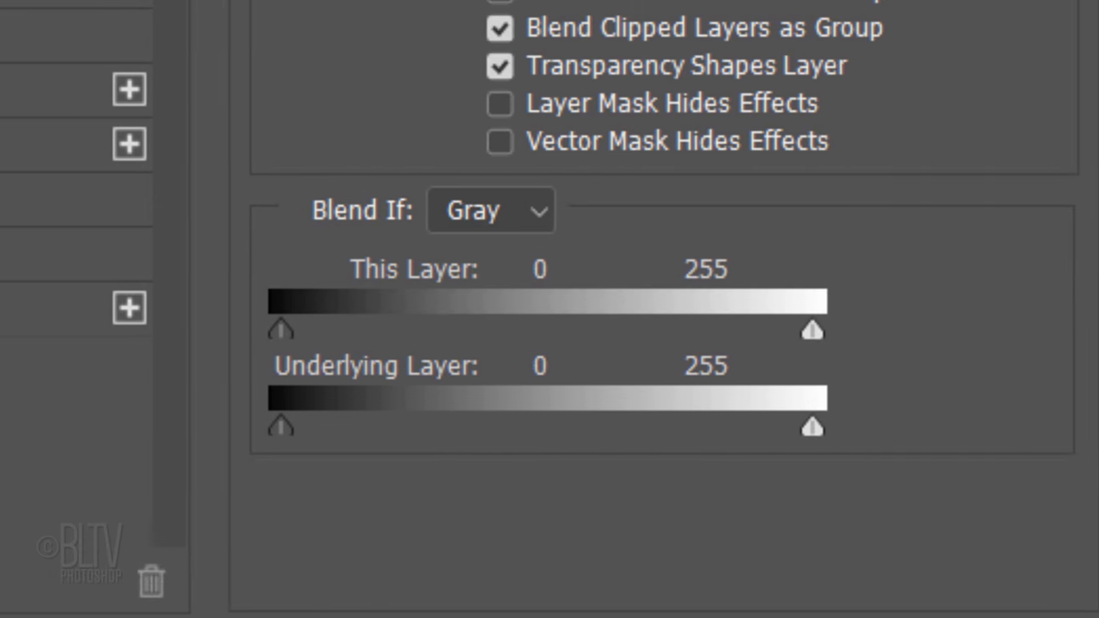
{"action": "left_click", "coordinate": [285, 333], "text": "alt"}
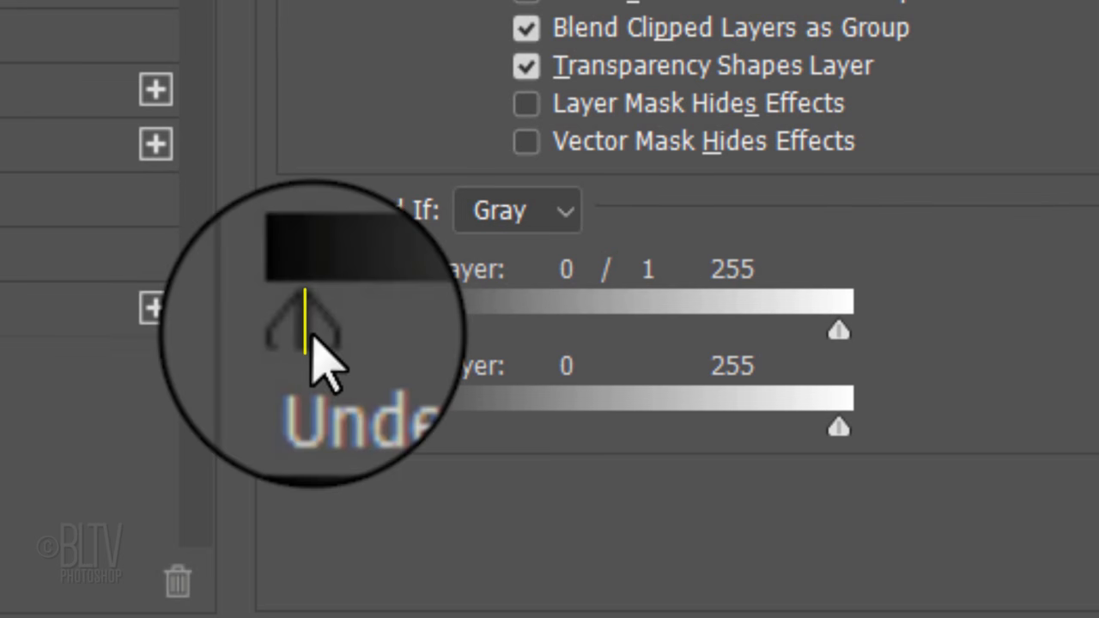
{"action": "left_click_drag", "start_coordinate": [311, 334], "coordinate": [440, 335]}
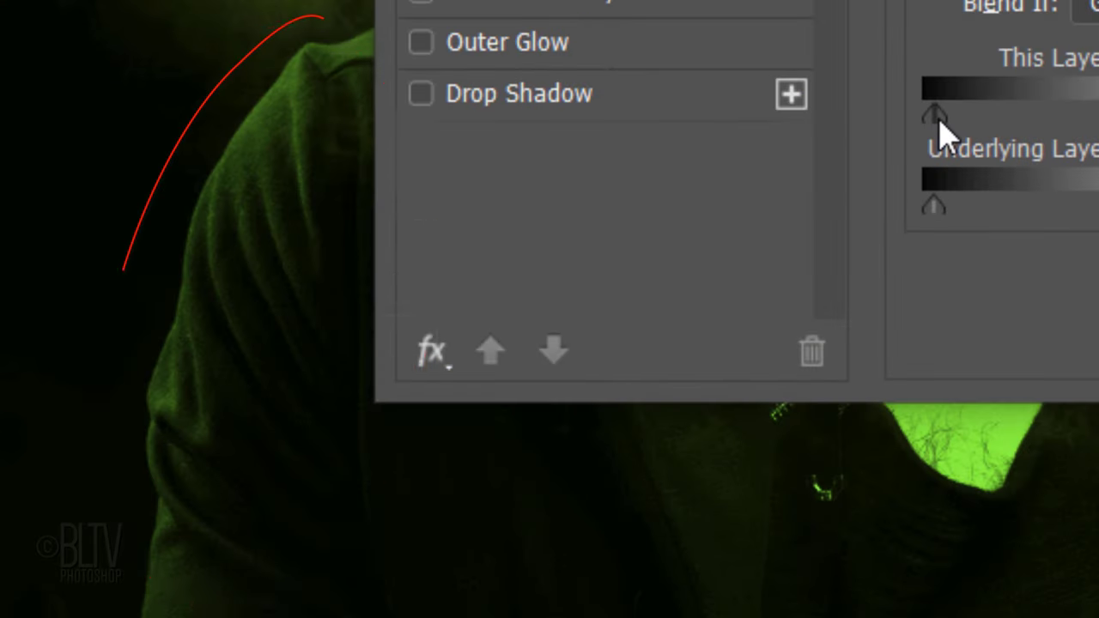
{"action": "left_click_drag", "start_coordinate": [308, 331], "coordinate": [432, 332]}
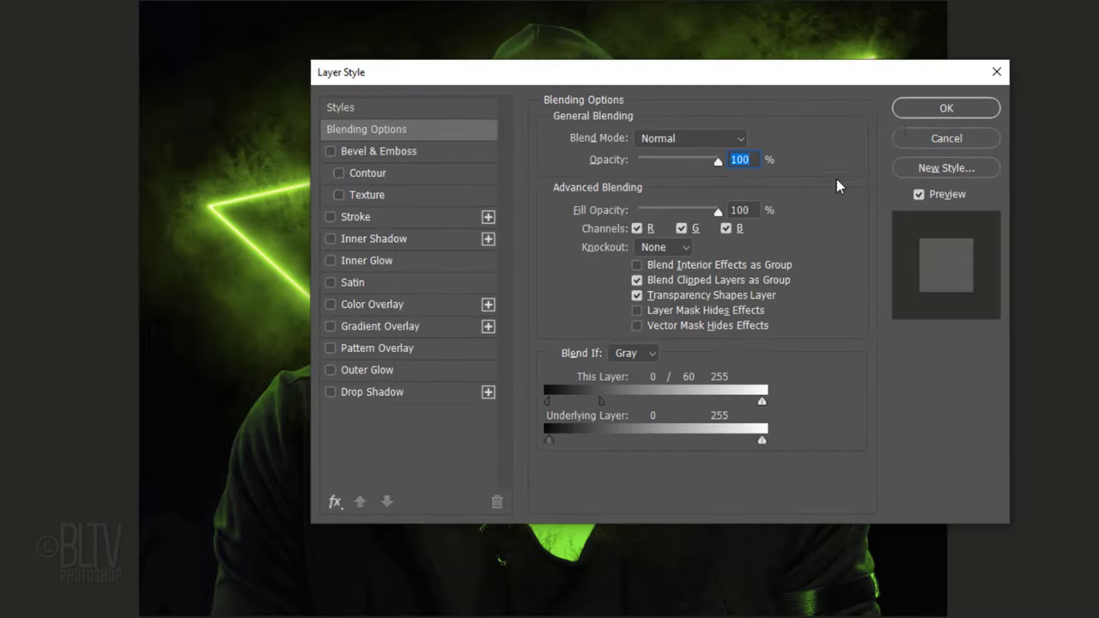
{"action": "left_click", "coordinate": [949, 107]}
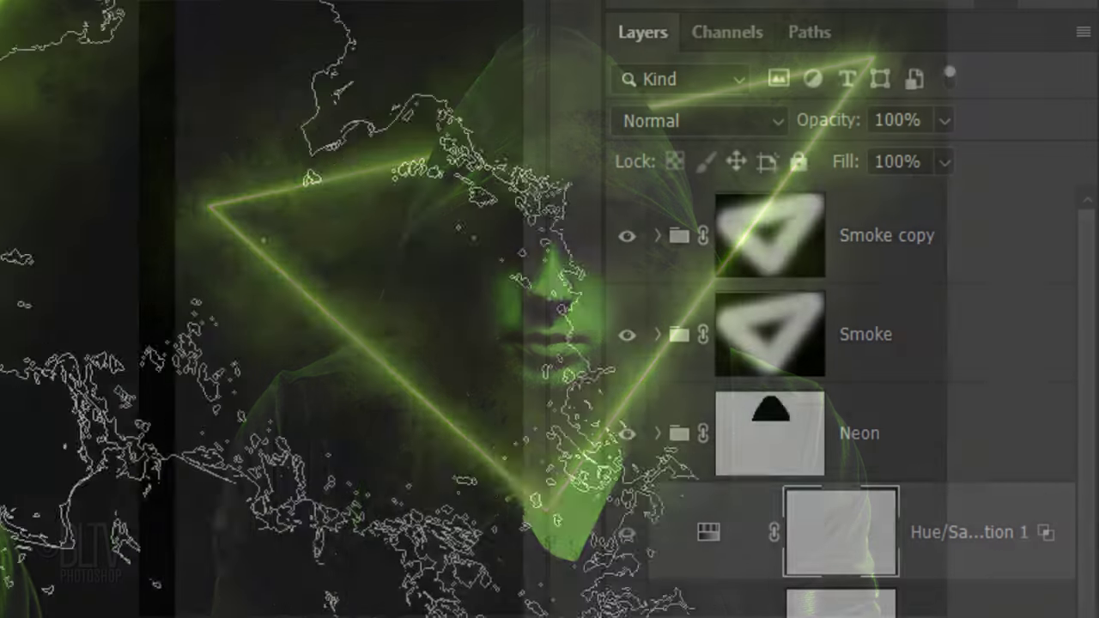
{"action": "type", "text": "50"}
{"action": "key", "text": "Return"}
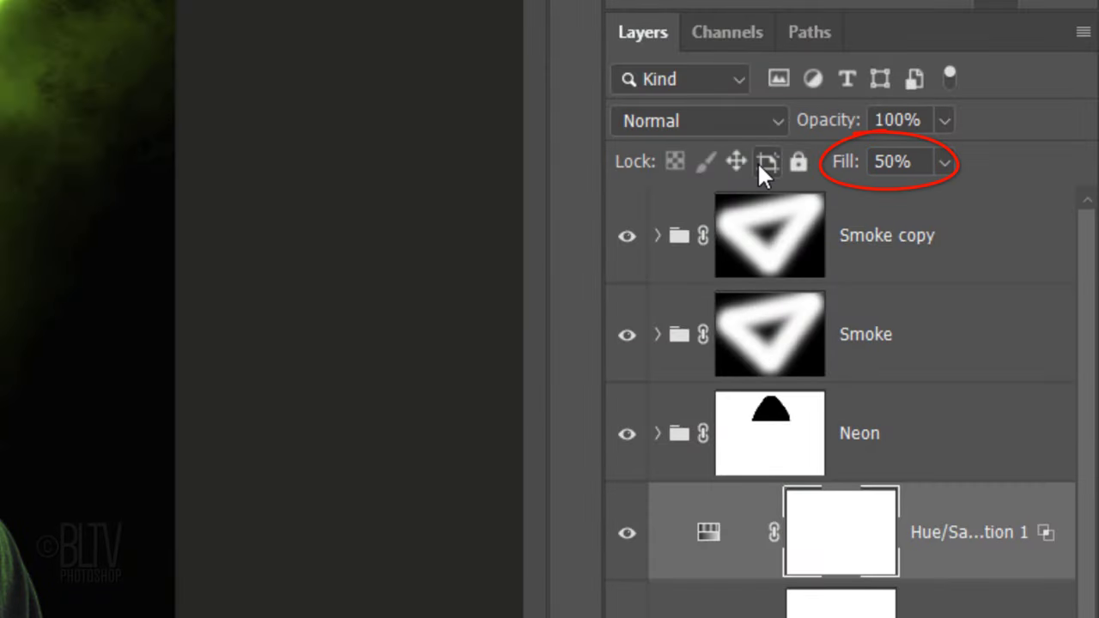